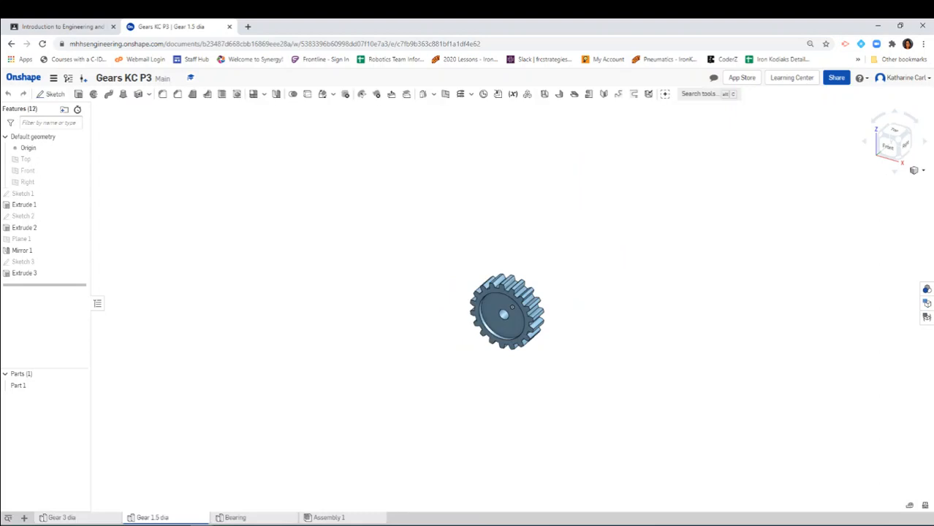
# View the Bearing part studio and open Assembly 1.
pyautogui.click(235, 518)
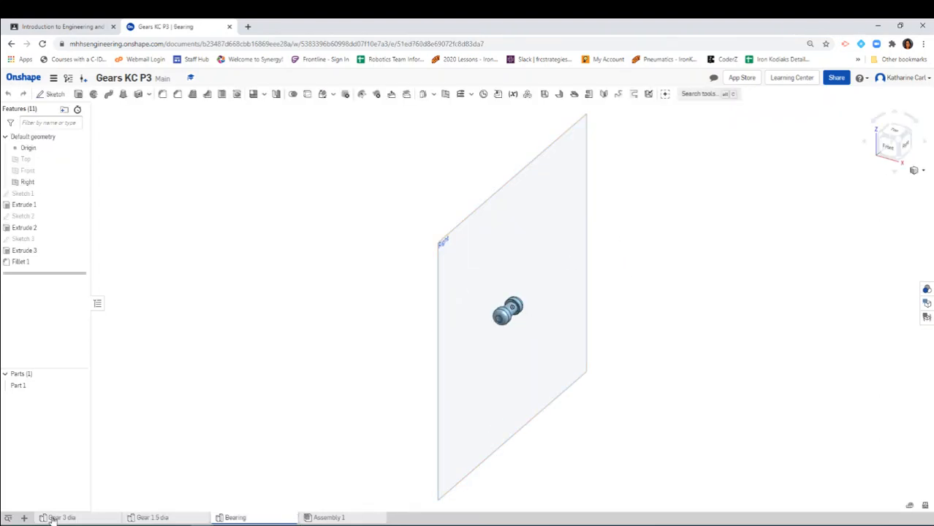
pyautogui.moveTo(329, 519)
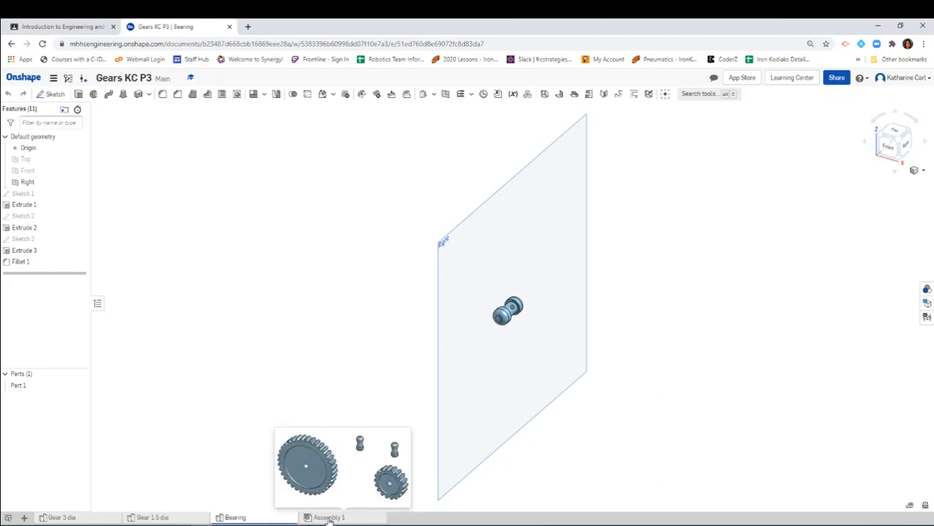
pyautogui.click(329, 518)
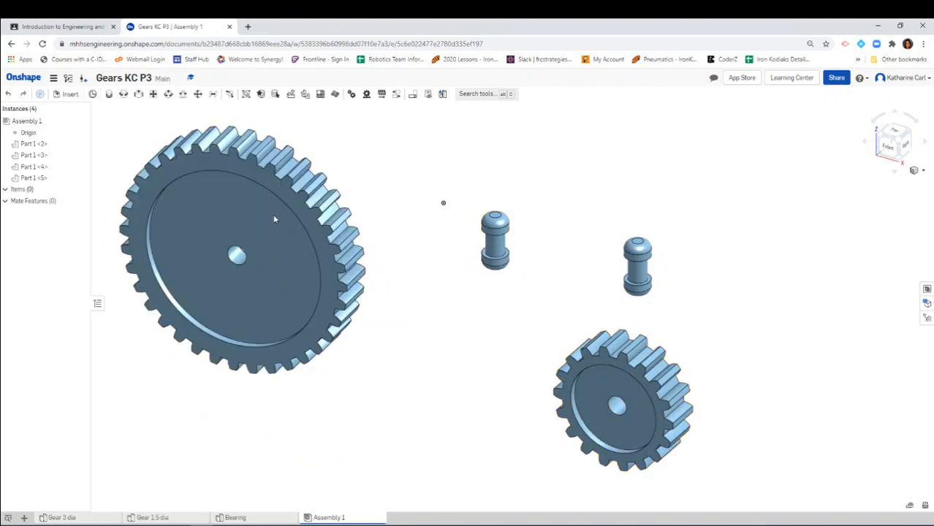
# Reposition the large gear and the small gear freely within the assembly, keeping both clear of the two bearings.
pyautogui.moveTo(310, 294); pyautogui.dragTo(273, 215)
pyautogui.moveTo(284, 249); pyautogui.dragTo(288, 273)
pyautogui.moveTo(711, 388); pyautogui.dragTo(627, 436)
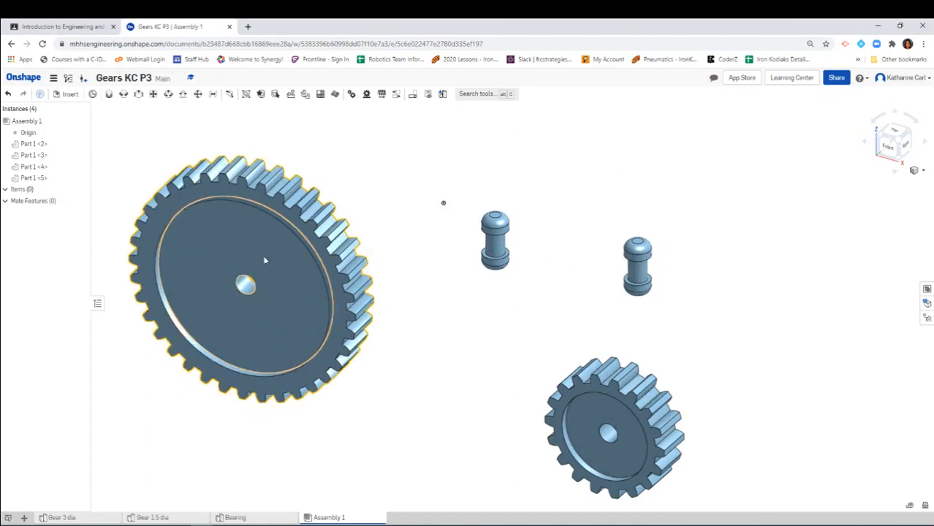
# Add a Fastened mate between the assembly origin and the centre of the bottom face of the bearing nearest the origin.
pyautogui.click(109, 95)
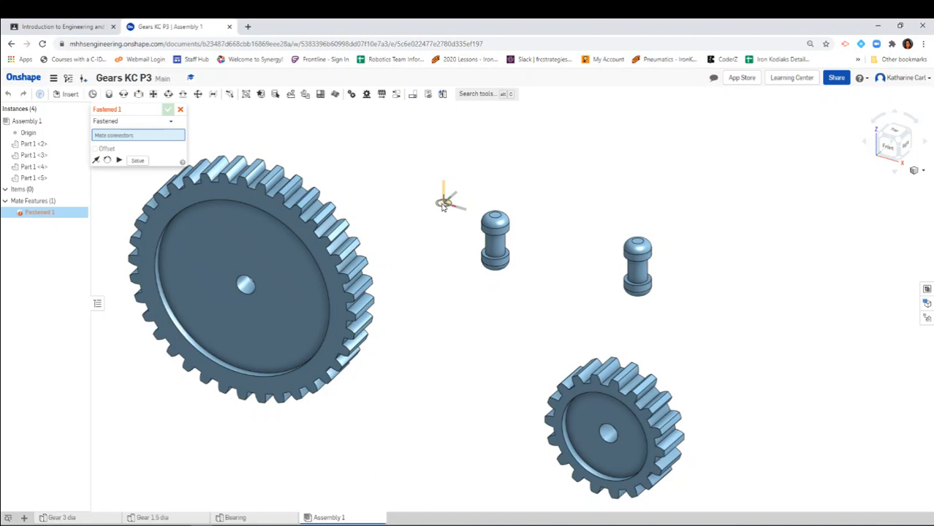
pyautogui.click(442, 206)
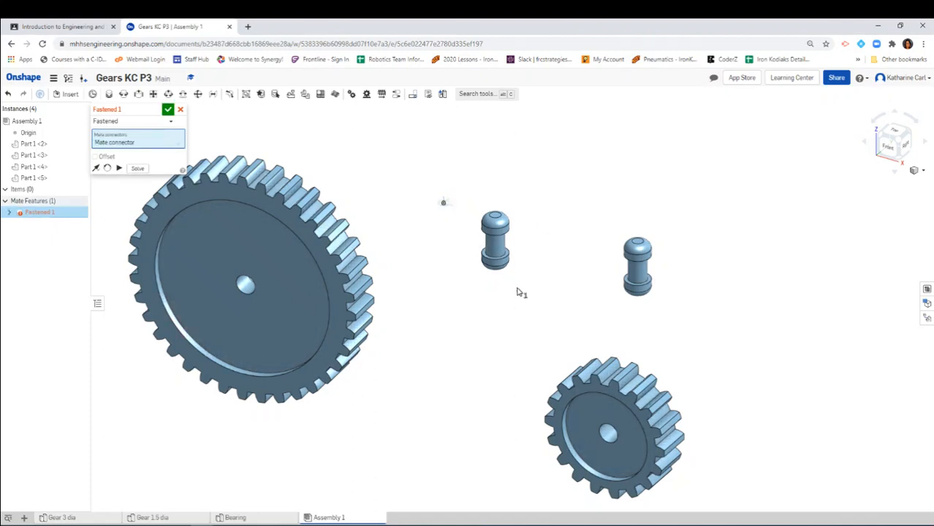
pyautogui.moveTo(518, 293); pyautogui.dragTo(516, 238, button='right')
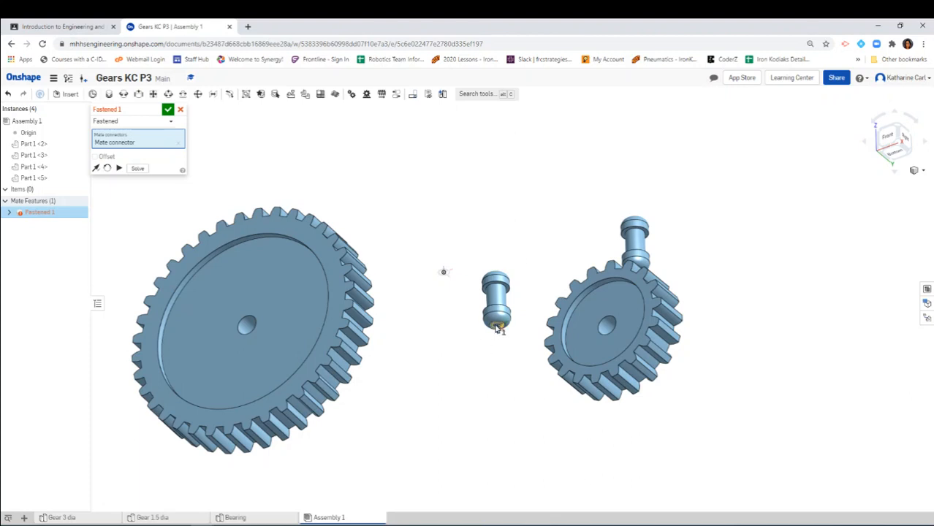
pyautogui.scroll(-3, 495, 329)
pyautogui.scroll(5, 496, 329)
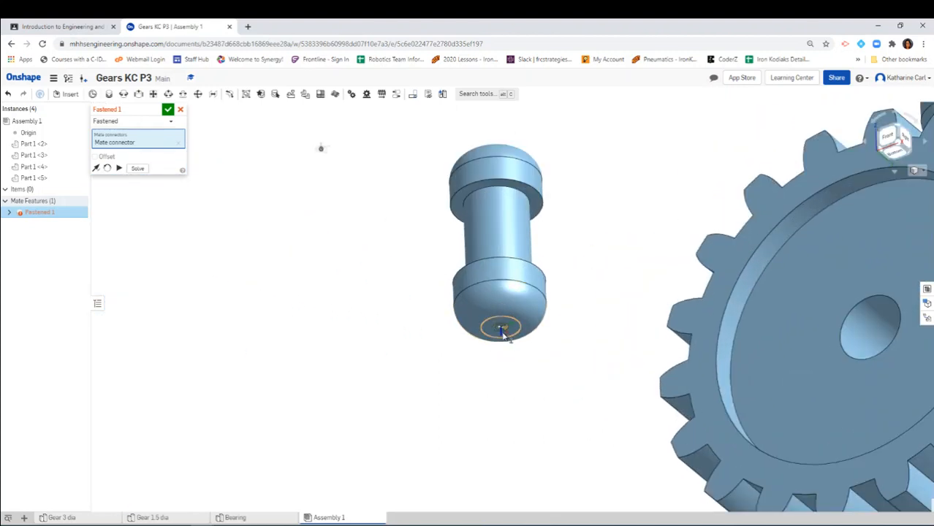
pyautogui.scroll(3, 504, 334)
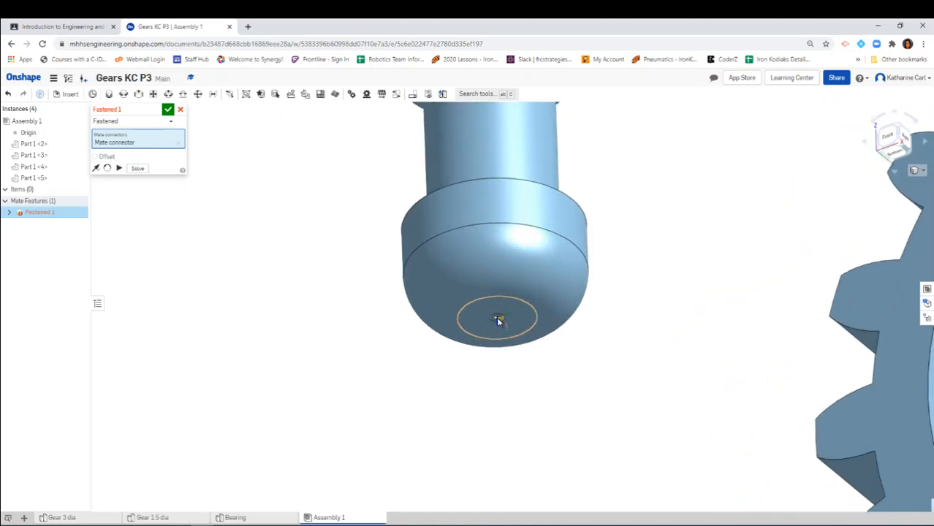
pyautogui.click(498, 321)
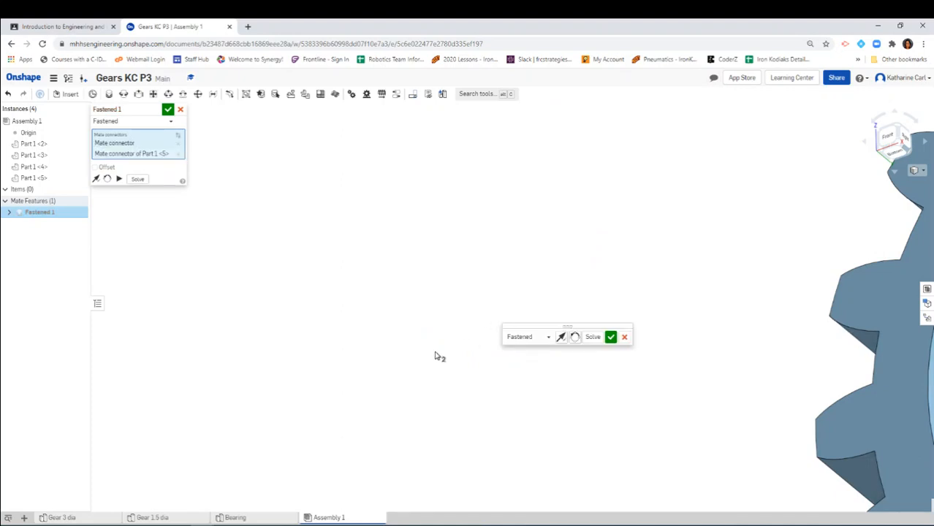
pyautogui.scroll(-5, 434, 353)
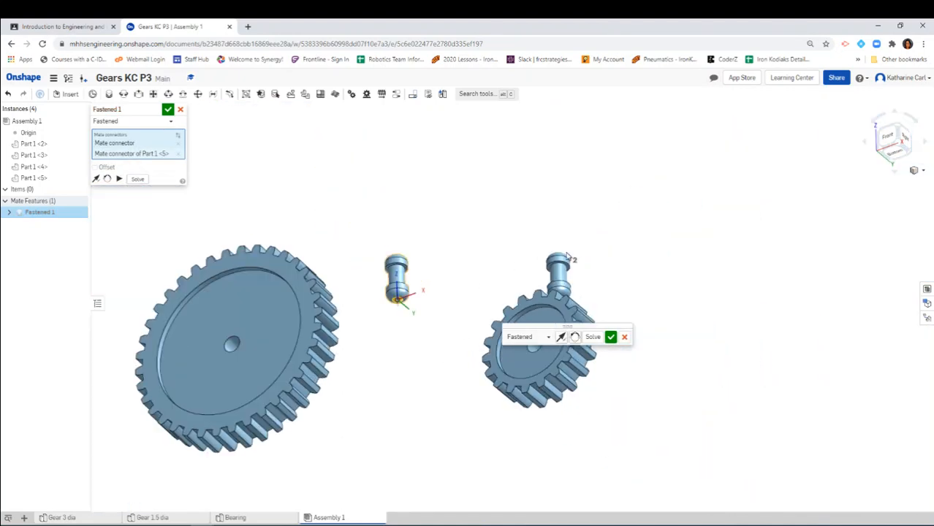
pyautogui.click(892, 131)
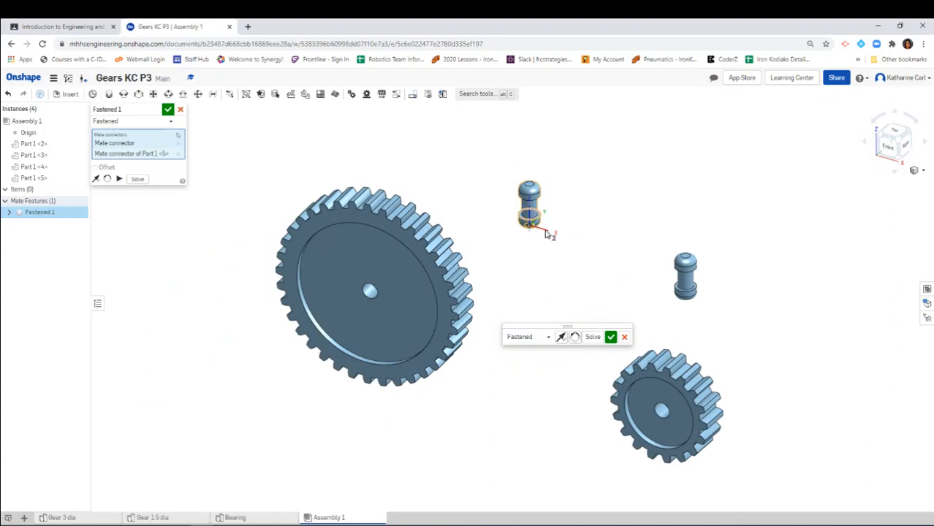
pyautogui.scroll(5, 541, 238)
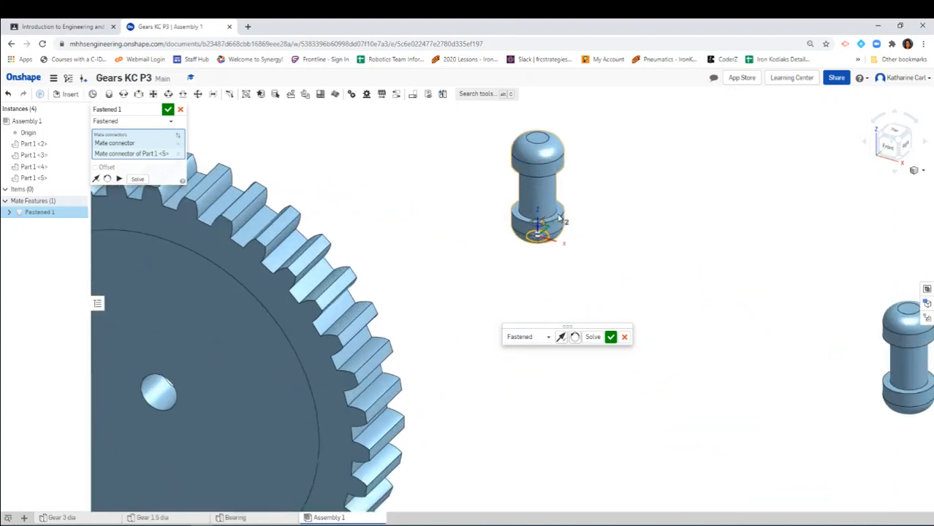
pyautogui.click(610, 337)
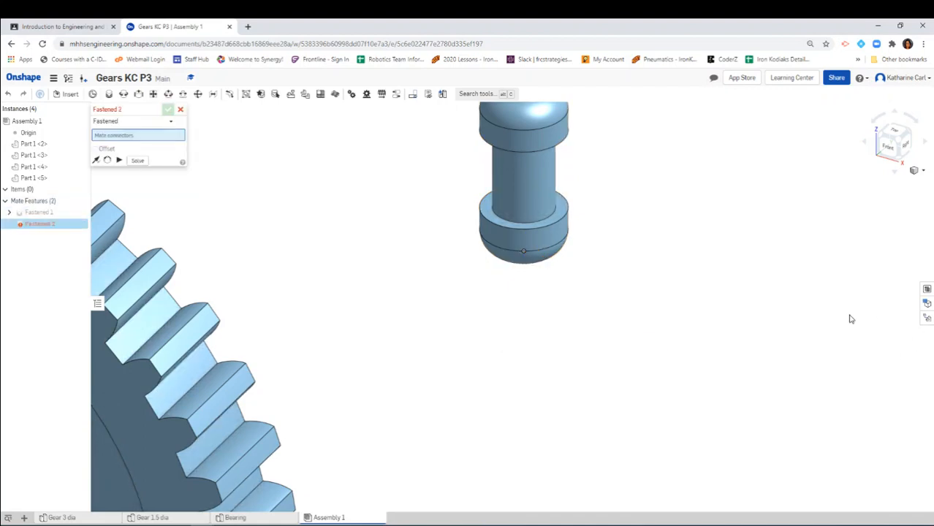
pyautogui.click(181, 110)
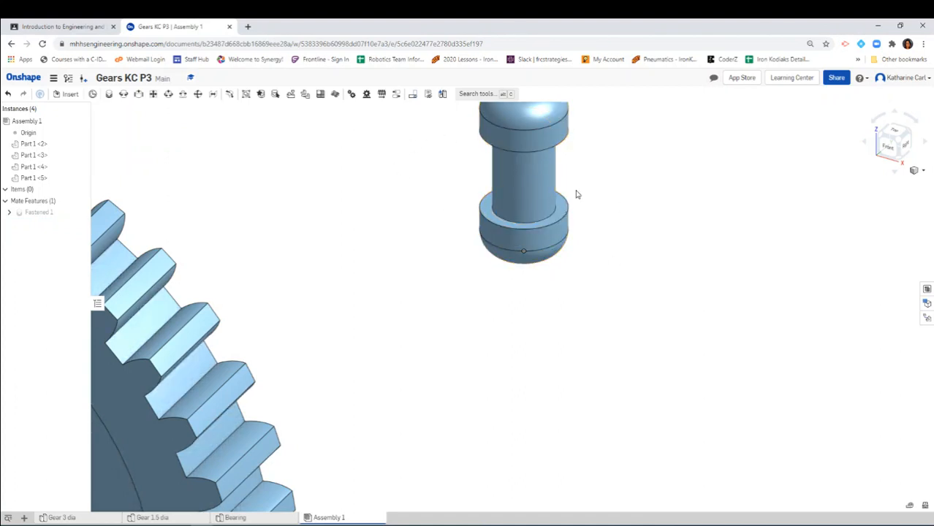
# Fix the bearing at the origin in place and delete the Fastened 1 mate.
pyautogui.rightClick(540, 189)
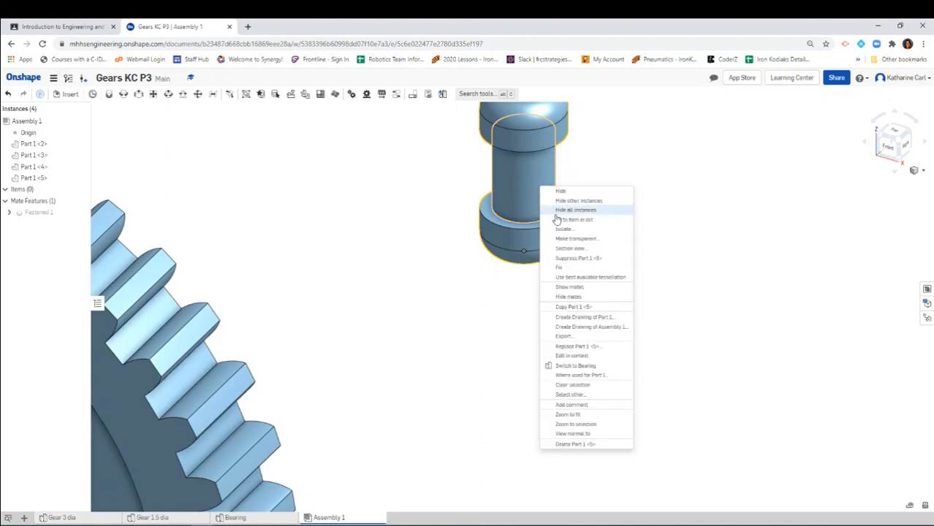
pyautogui.click(563, 267)
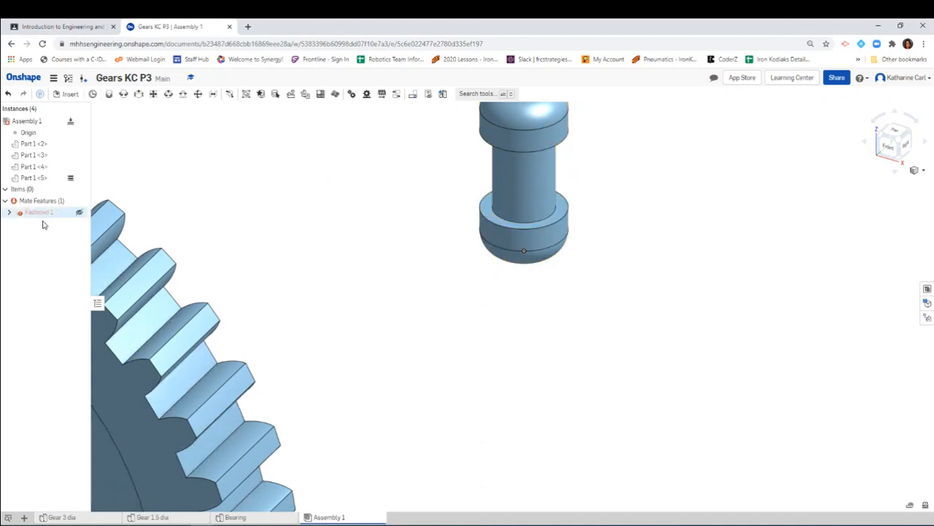
pyautogui.moveTo(34, 222)
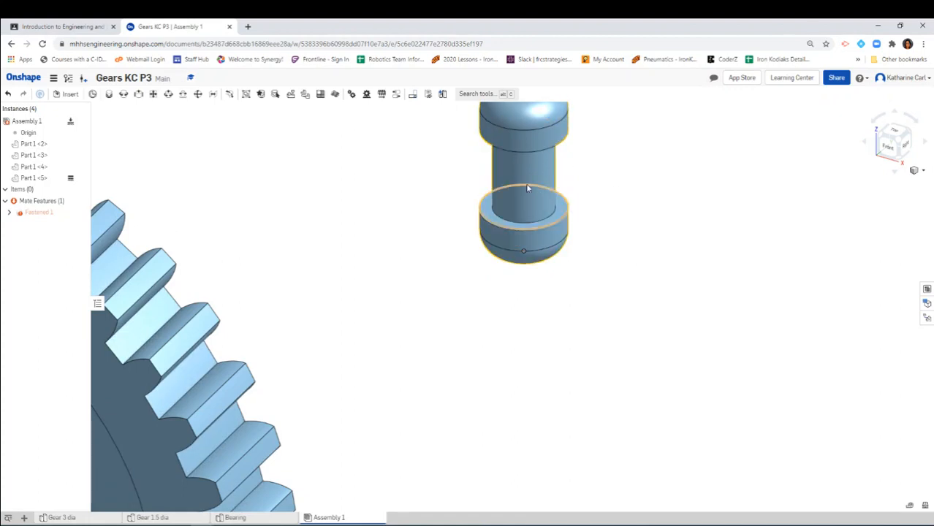
pyautogui.rightClick(32, 214)
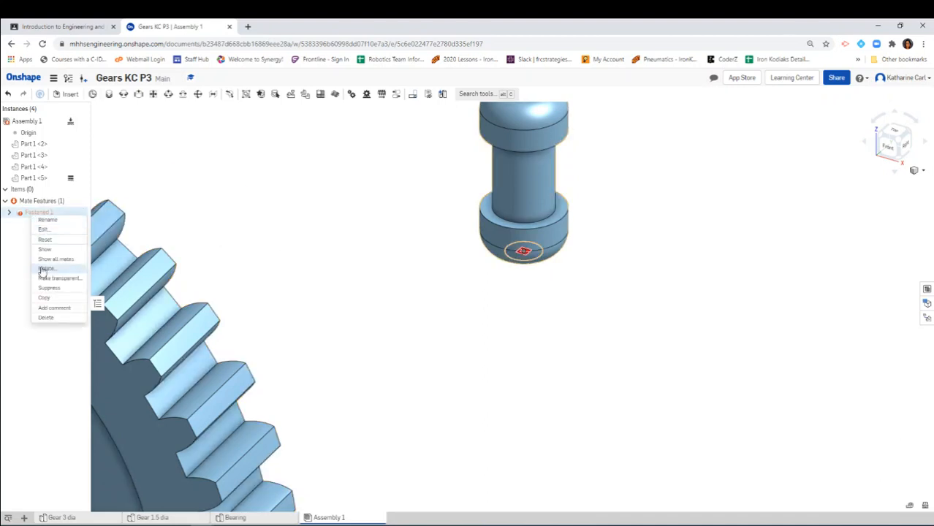
pyautogui.click(46, 318)
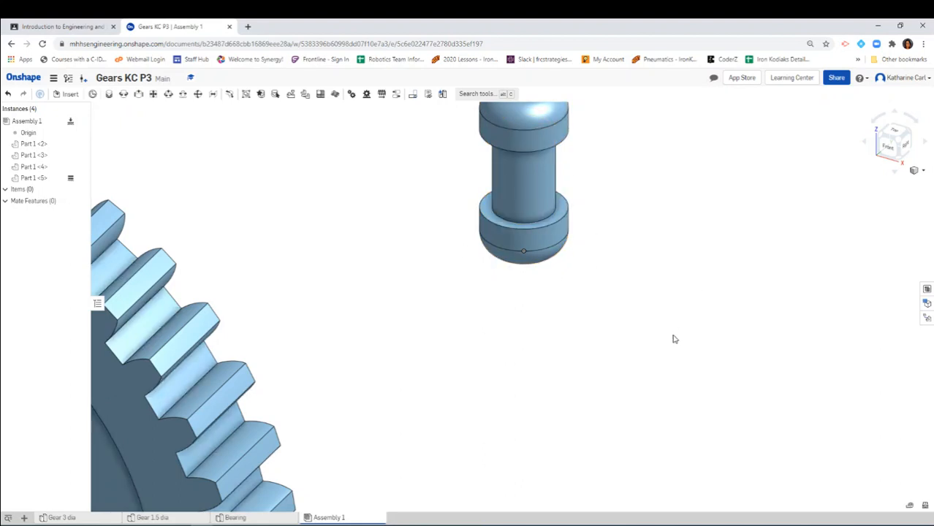
# Rotate the large gear 90 degrees so it lies flat, and move it farther away from the fixed bearing.
pyautogui.scroll(3, 673, 338)
pyautogui.scroll(-6, 640, 301)
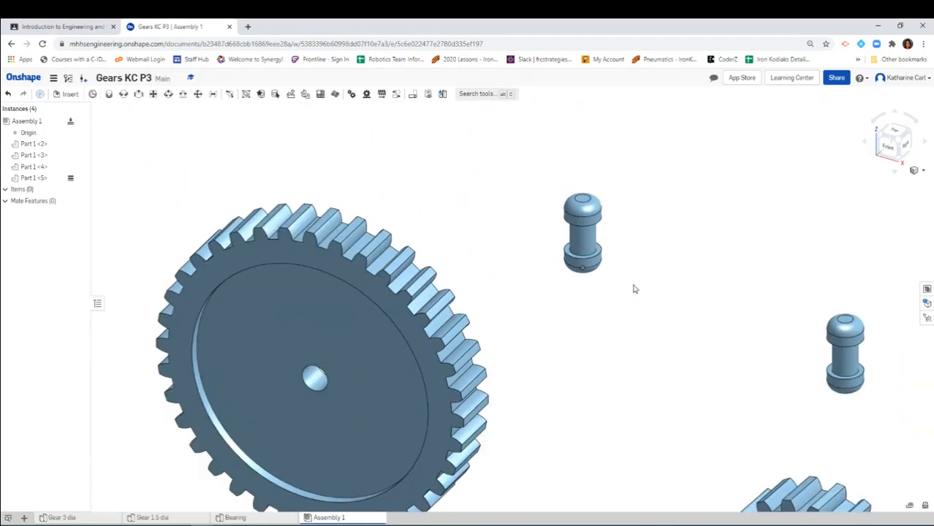
pyautogui.scroll(-2, 719, 329)
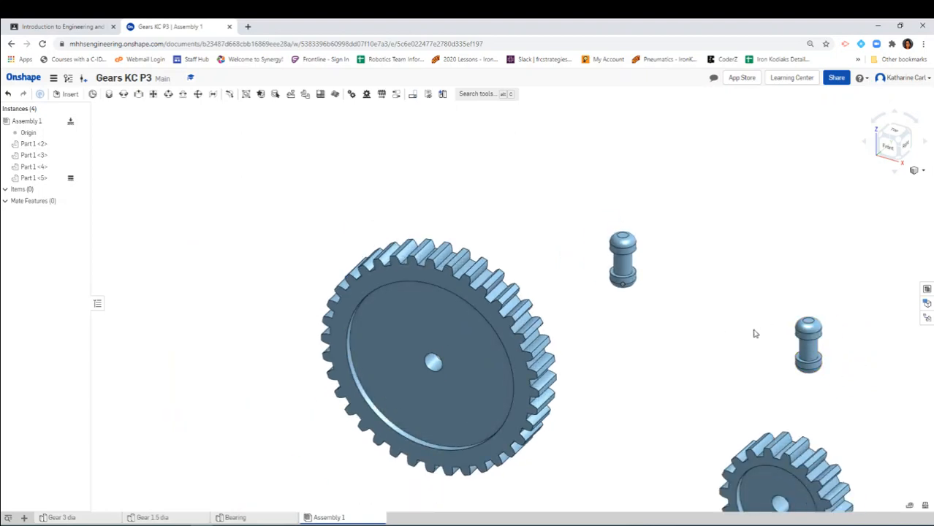
pyautogui.moveTo(755, 330); pyautogui.dragTo(773, 338, button='right')
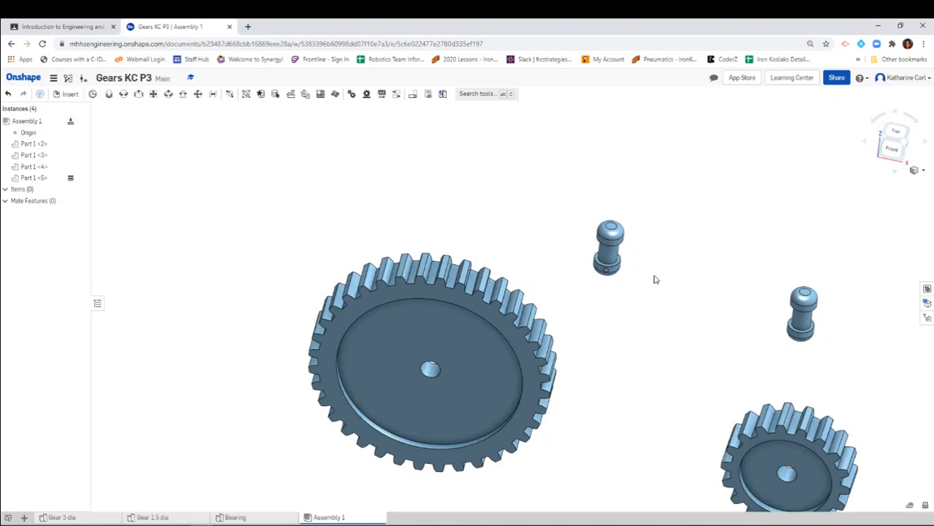
pyautogui.moveTo(684, 367); pyautogui.dragTo(659, 332, button='right')
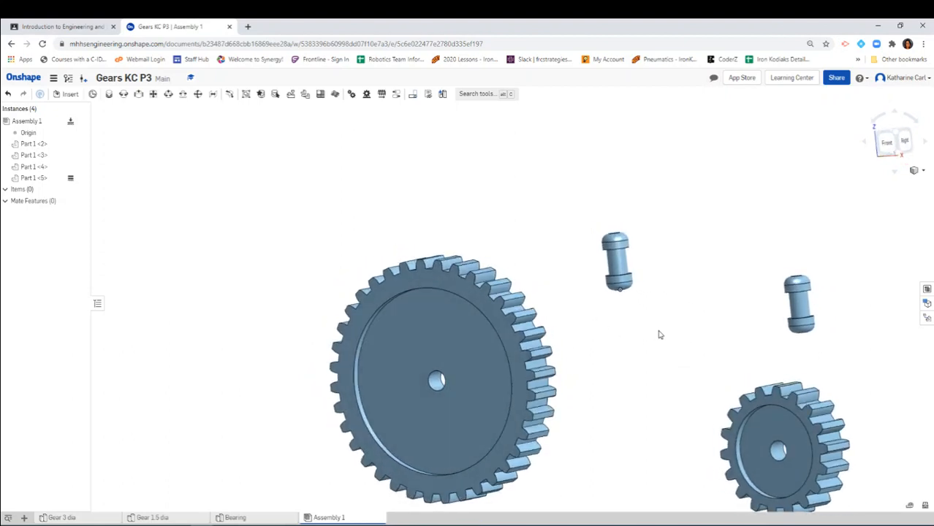
pyautogui.click(441, 344)
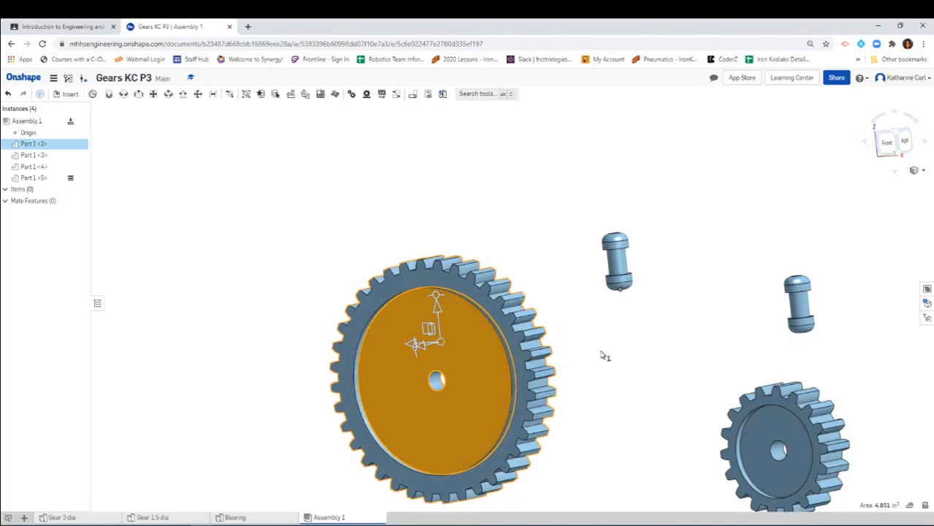
pyautogui.moveTo(604, 356); pyautogui.dragTo(515, 287, button='right')
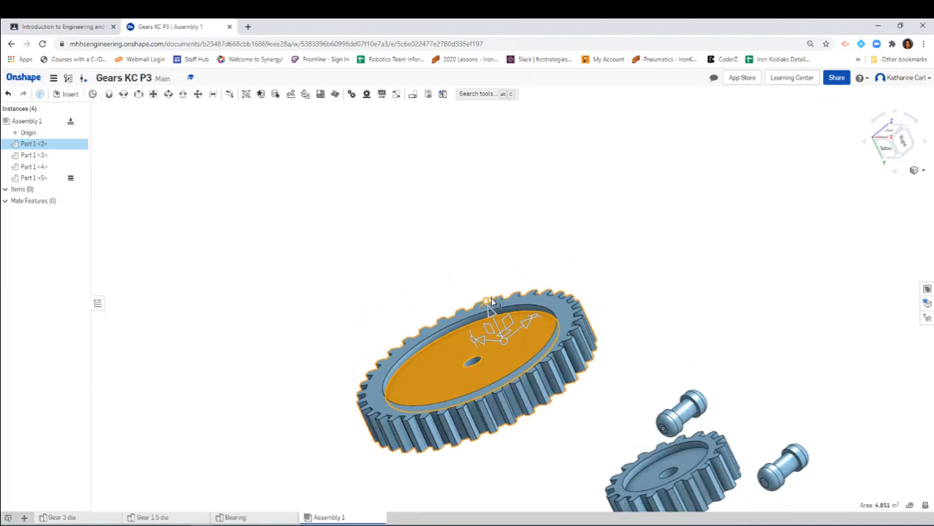
pyautogui.moveTo(492, 301); pyautogui.dragTo(519, 300)
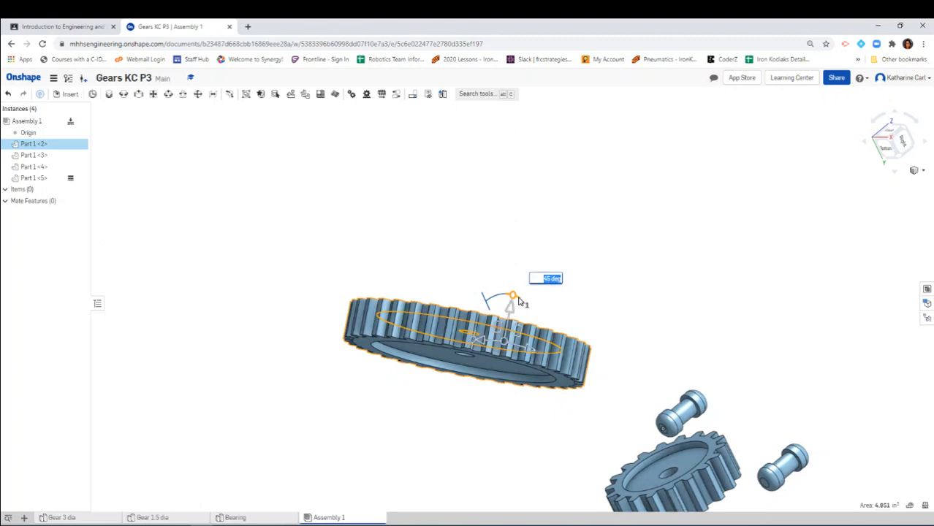
pyautogui.write('0')
pyautogui.press('Return')
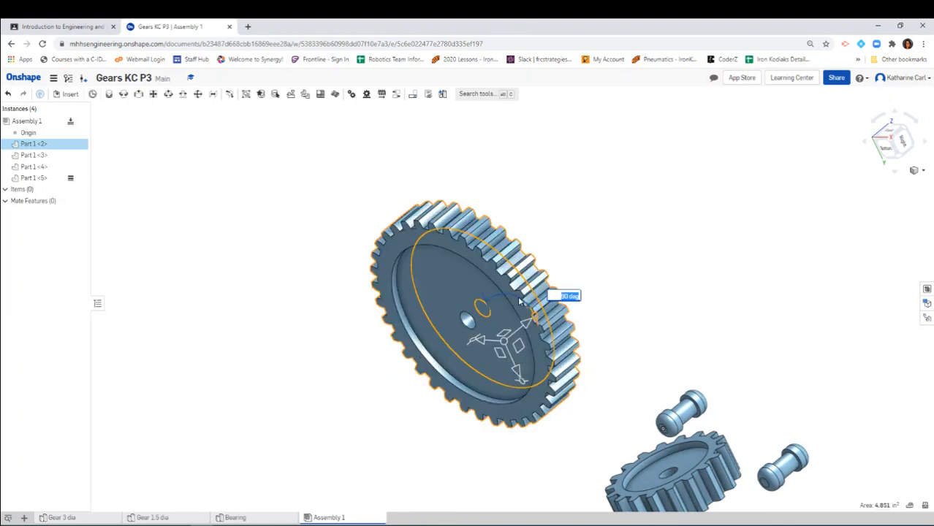
pyautogui.click(661, 318)
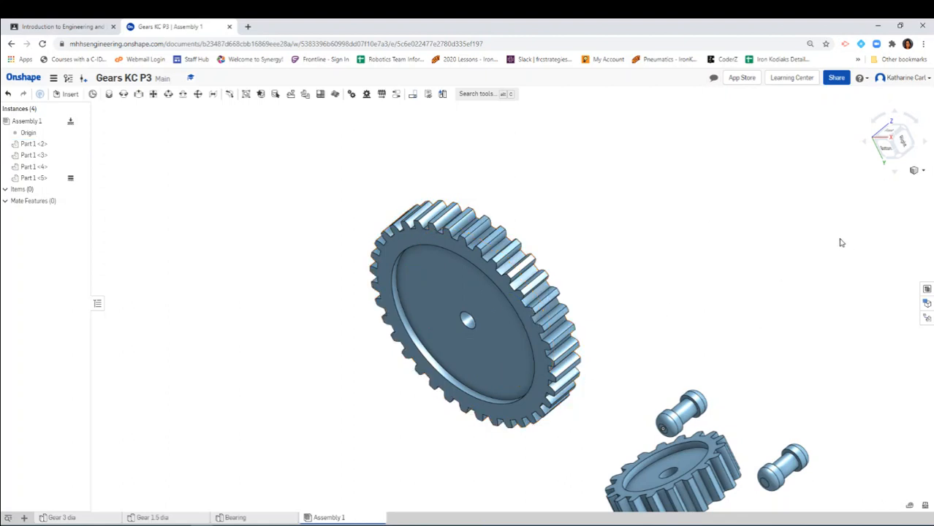
pyautogui.click(904, 131)
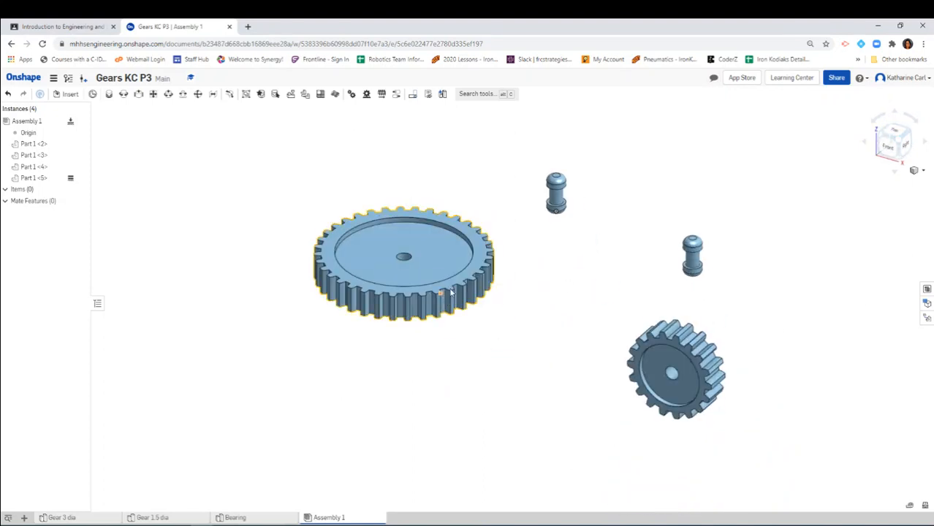
pyautogui.moveTo(451, 292); pyautogui.dragTo(370, 262)
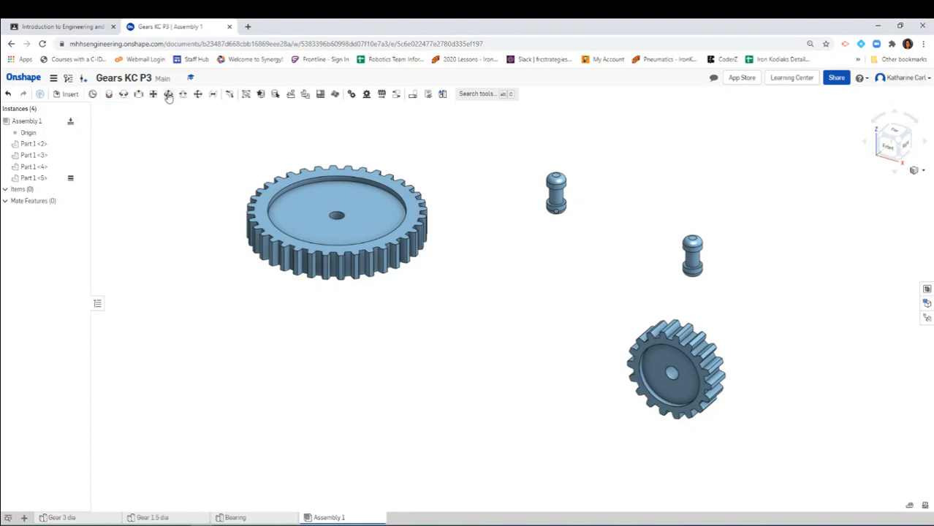
# Start a Revolute mate with the midpoint of the large gear's centre hole as the first mate connector.
pyautogui.click(124, 95)
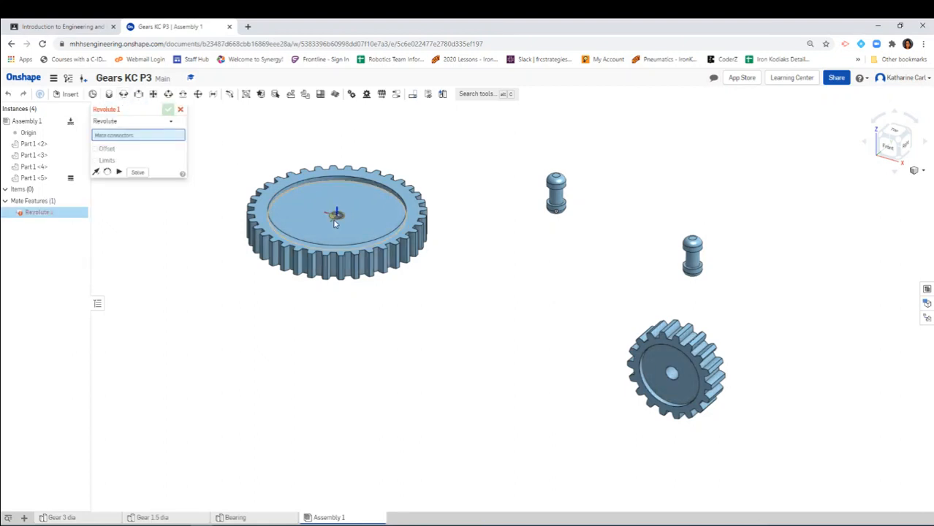
pyautogui.scroll(5, 336, 219)
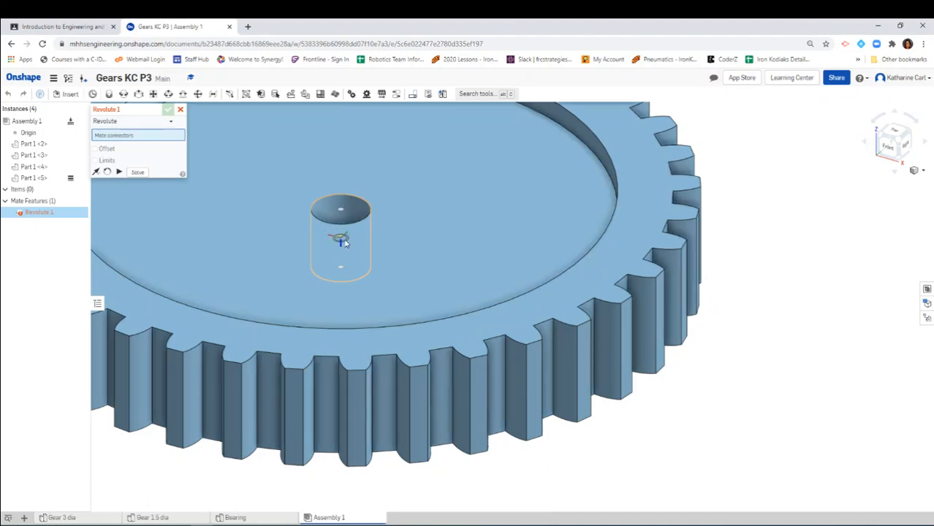
pyautogui.moveTo(344, 244); pyautogui.dragTo(370, 253, button='right')
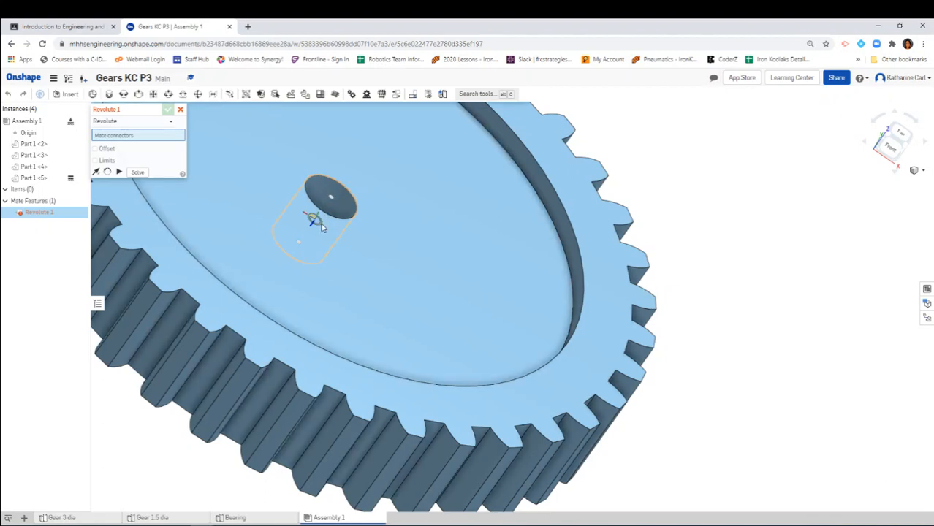
pyautogui.click(321, 227)
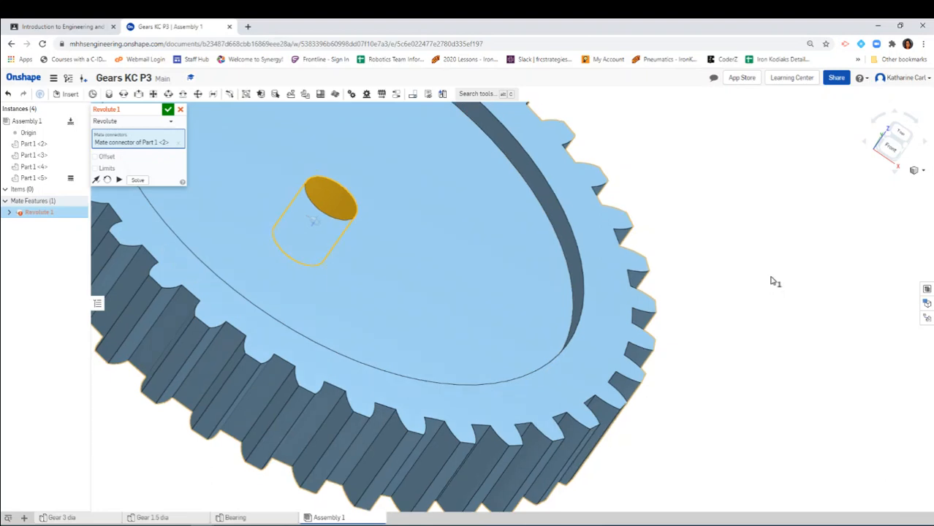
# Use the midpoint of the fixed bearing's shaft as the second mate connector and accept the Revolute mate.
pyautogui.scroll(-5, 769, 276)
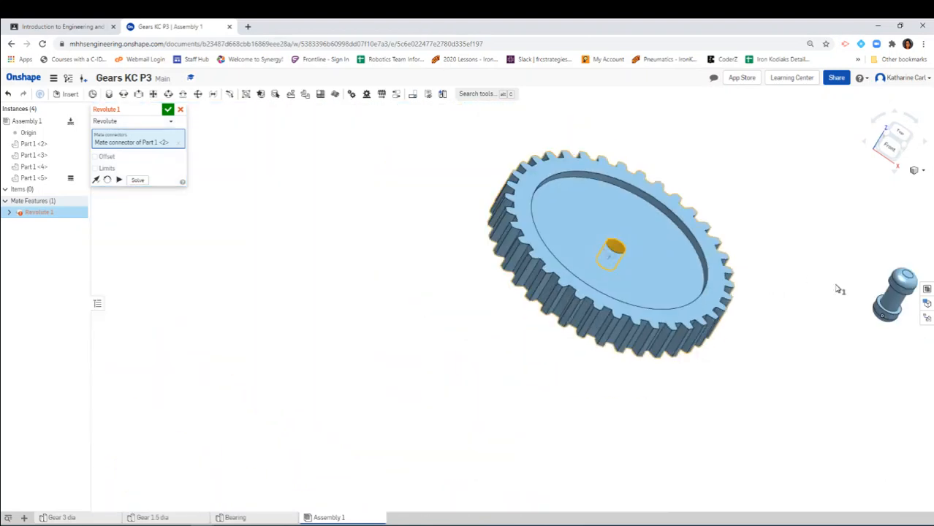
pyautogui.moveTo(919, 361); pyautogui.dragTo(933, 318, button='right')
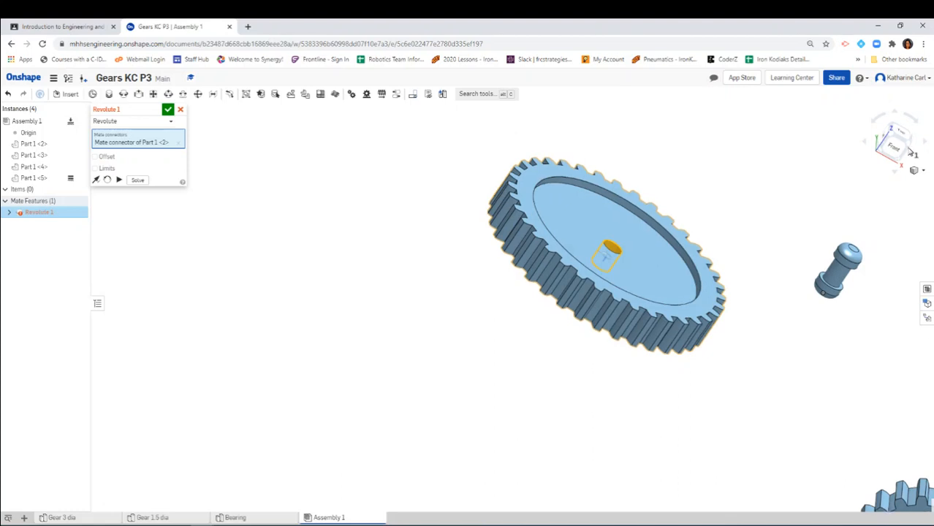
pyautogui.click(909, 143)
pyautogui.scroll(4, 576, 205)
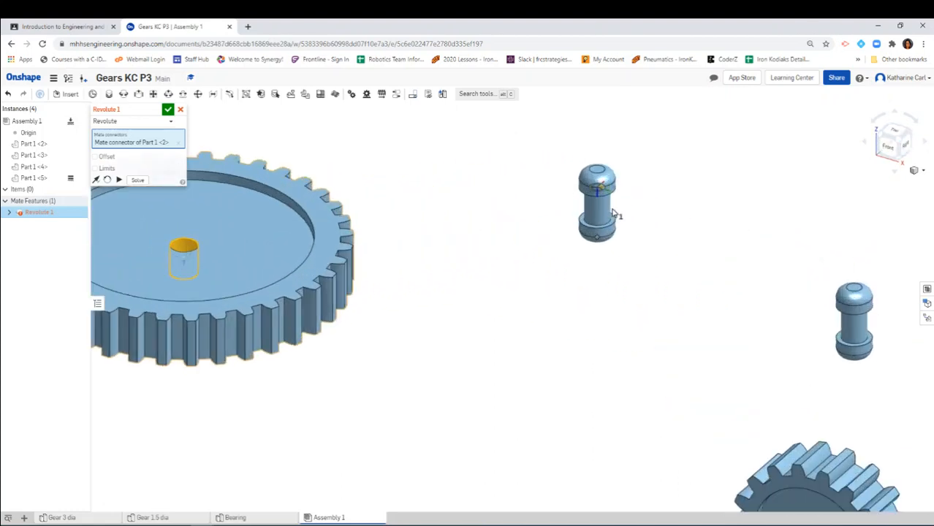
pyautogui.scroll(5, 653, 217)
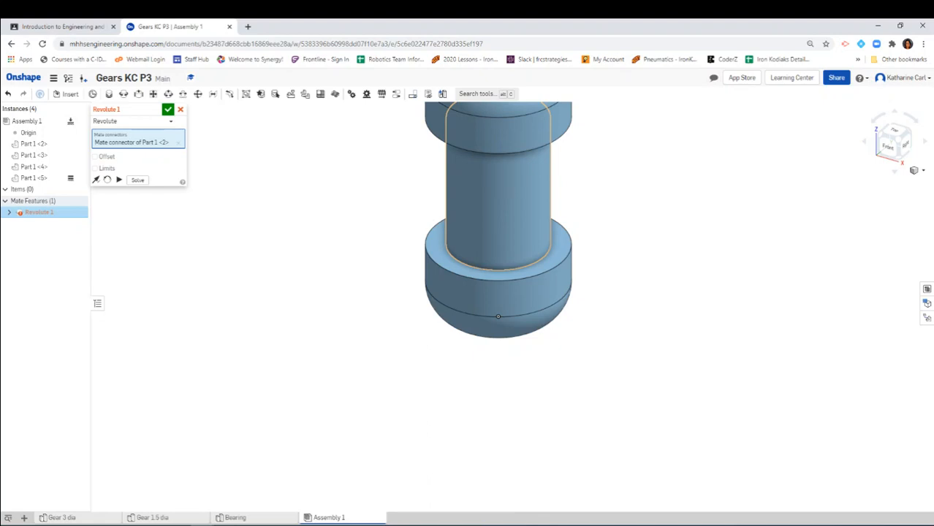
pyautogui.click(500, 185)
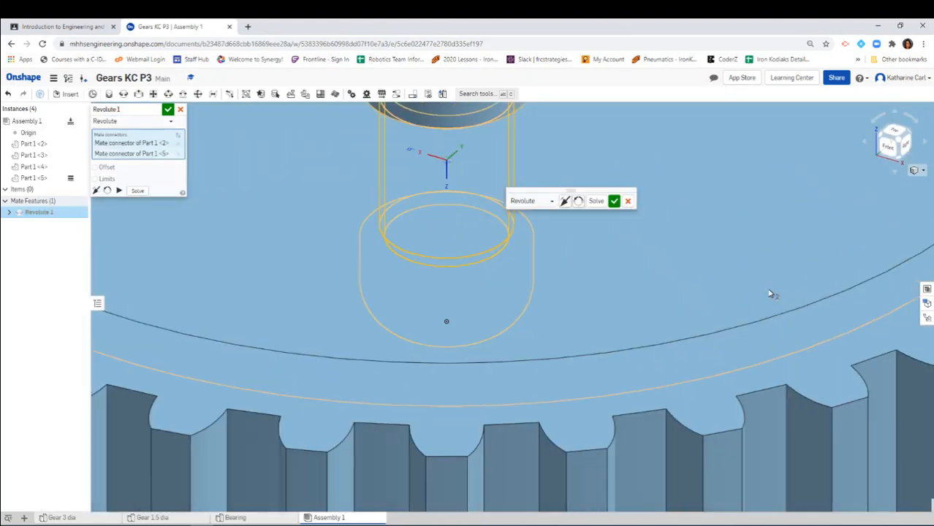
pyautogui.scroll(-5, 771, 292)
pyautogui.scroll(3, 851, 314)
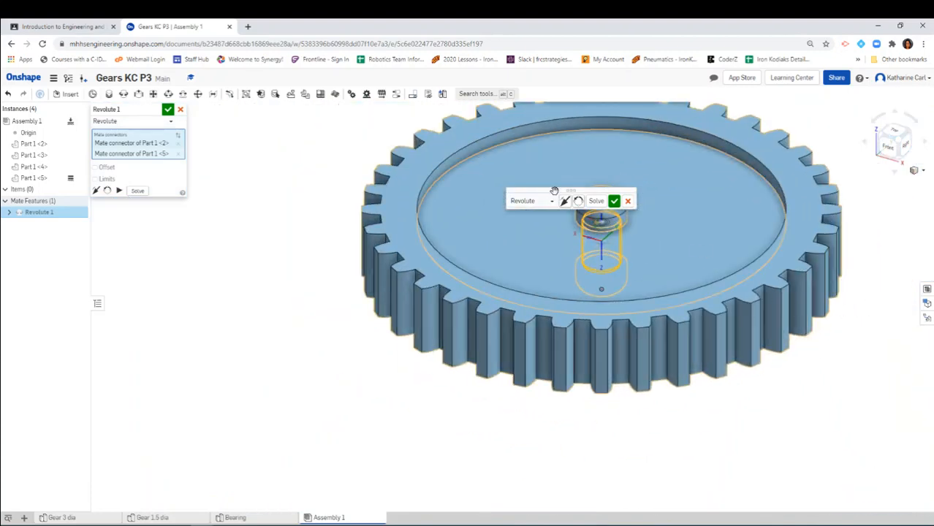
pyautogui.moveTo(554, 197); pyautogui.dragTo(186, 239)
pyautogui.moveTo(822, 404); pyautogui.dragTo(844, 376, button='right')
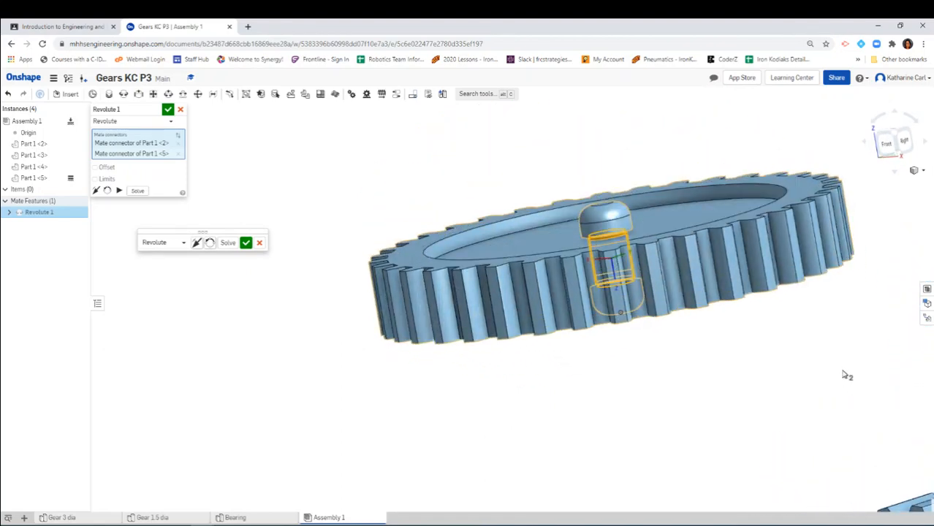
pyautogui.click(246, 244)
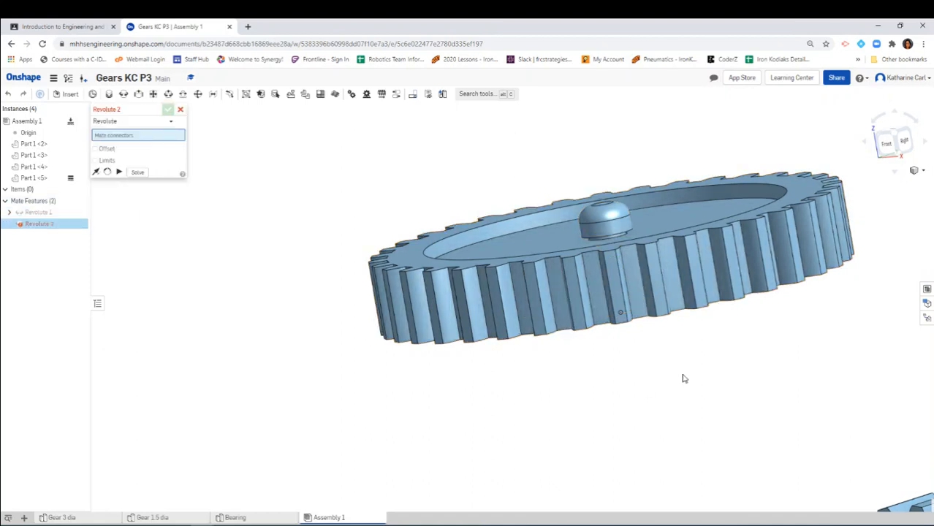
# Cancel the empty second Revolute mate and turn the large gear around its bearing to test the rotation.
pyautogui.moveTo(683, 378); pyautogui.dragTo(682, 366, button='right')
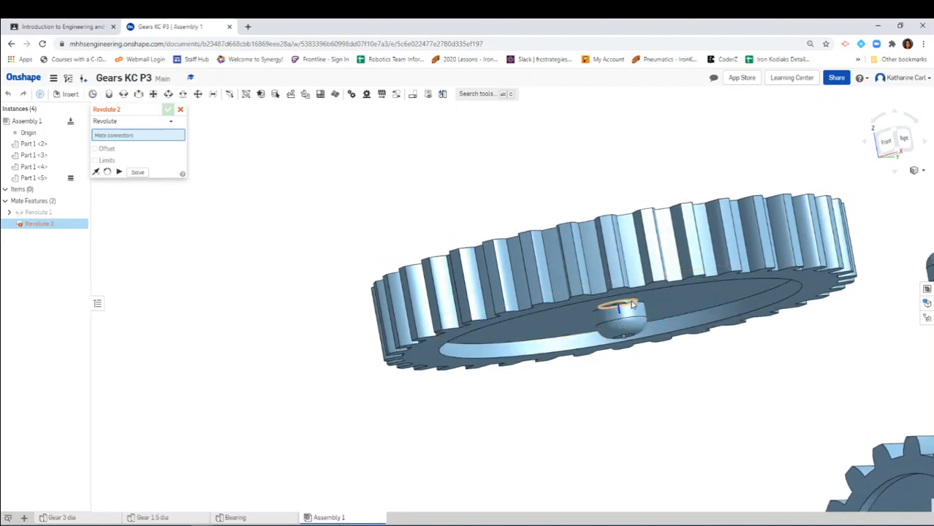
pyautogui.moveTo(638, 306); pyautogui.dragTo(597, 188, button='right')
pyautogui.click(893, 147)
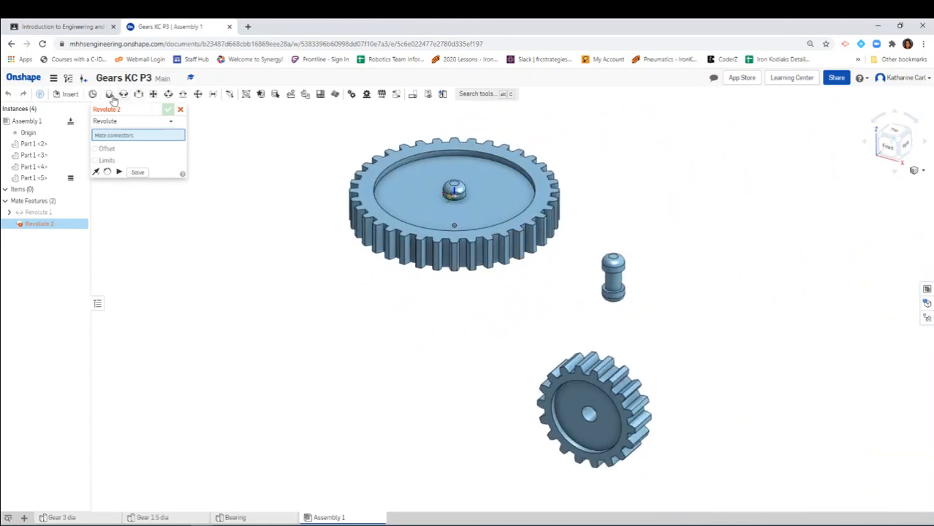
pyautogui.click(181, 111)
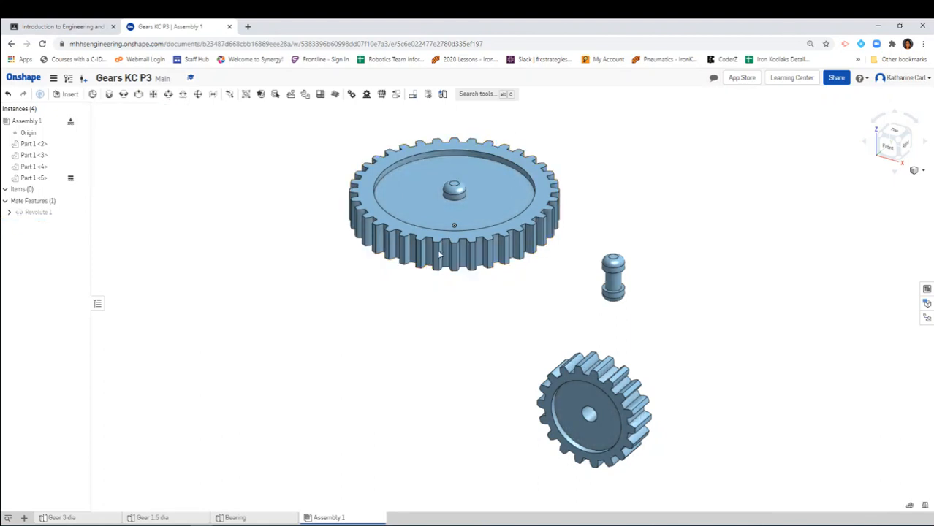
pyautogui.moveTo(418, 248); pyautogui.dragTo(474, 217)
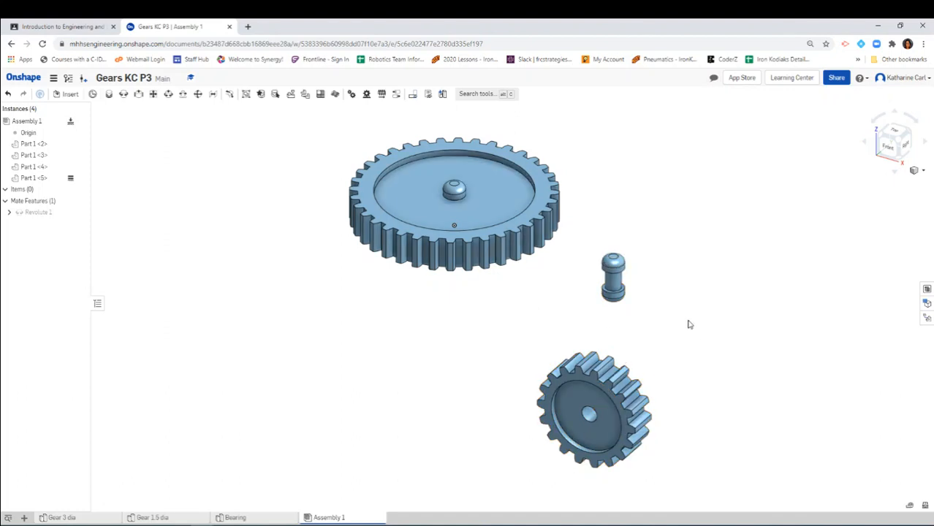
# Move the free bearing in the top view so it sits roughly level with the fixed bearing, beside the large gear.
pyautogui.click(893, 131)
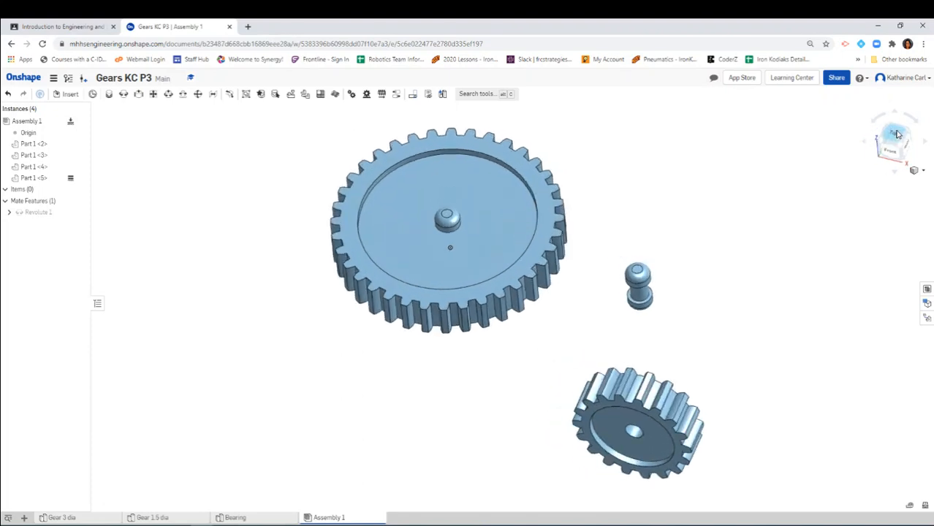
pyautogui.moveTo(683, 277); pyautogui.dragTo(722, 307)
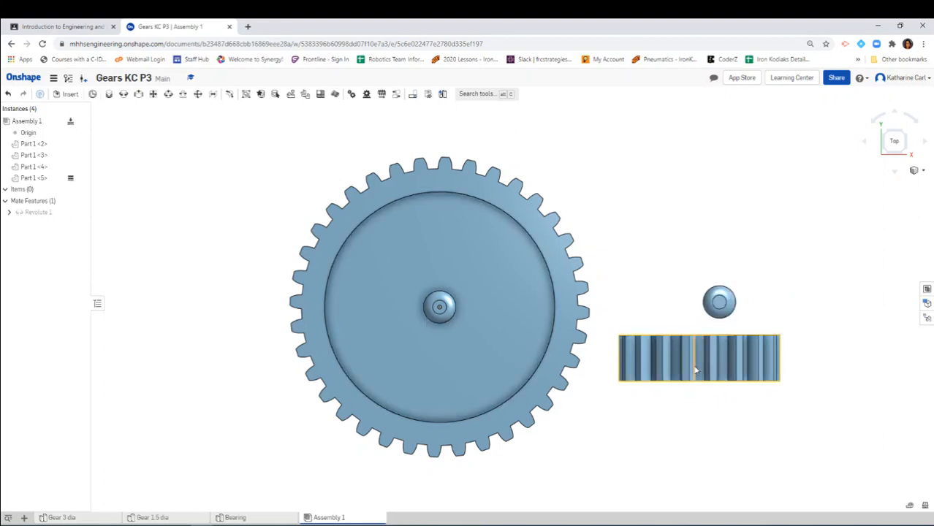
pyautogui.click(910, 154)
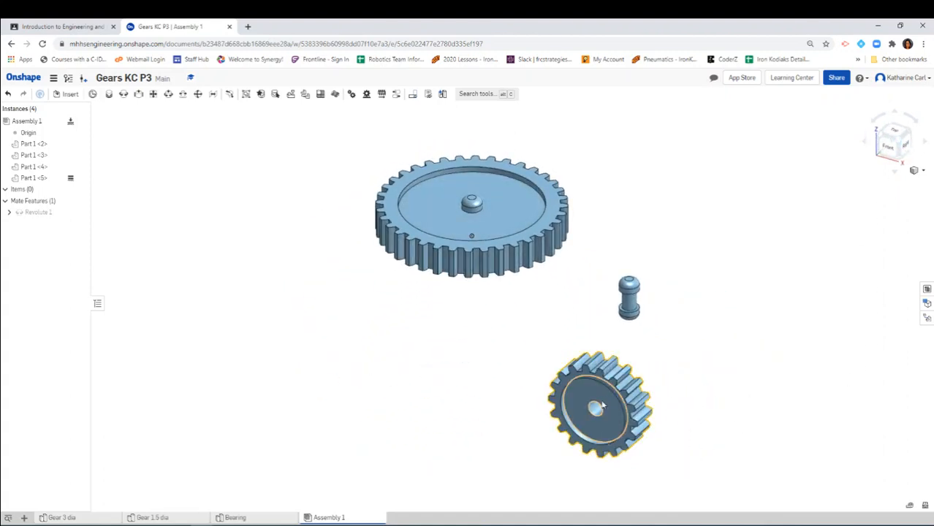
# Rotate the small gear 90 degrees so it lies flat like the large gear.
pyautogui.click(592, 396)
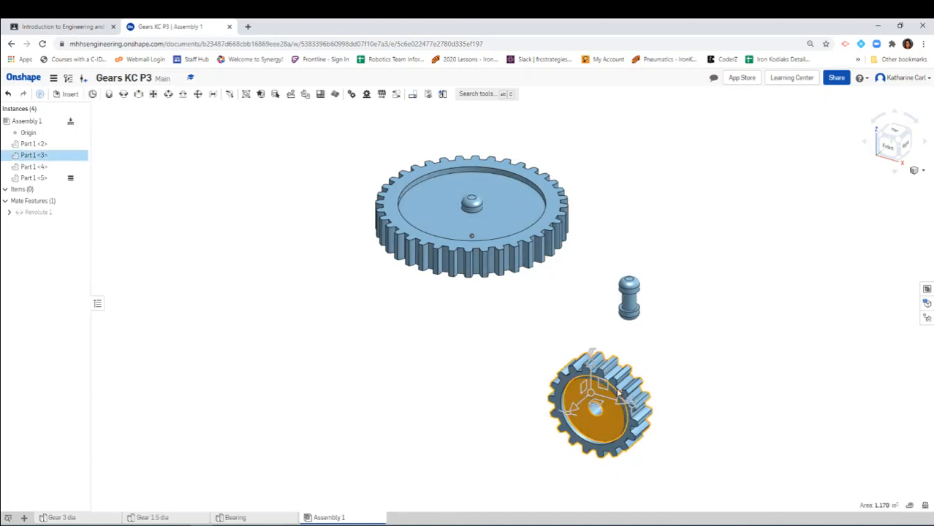
pyautogui.scroll(-3, 609, 374)
pyautogui.scroll(5, 608, 374)
pyautogui.scroll(3, 608, 374)
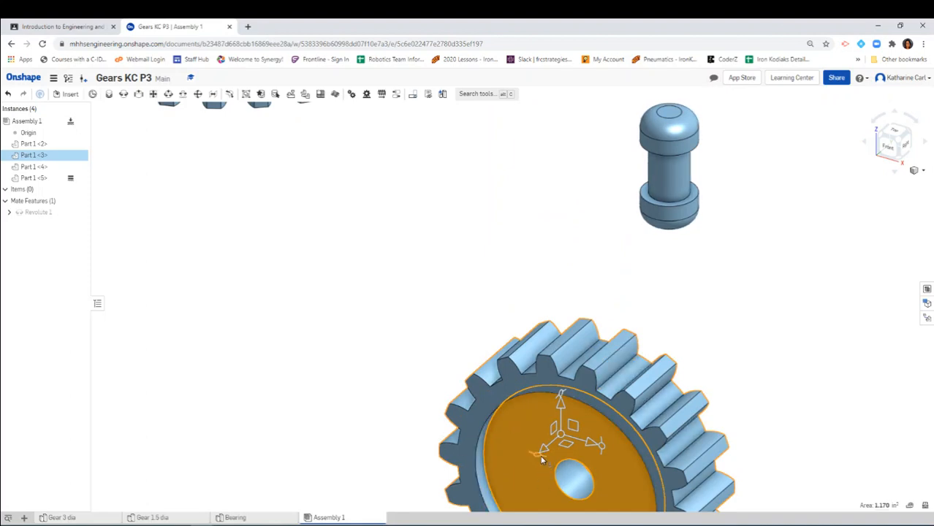
pyautogui.moveTo(542, 459)
pyautogui.mouseDown()
pyautogui.moveTo(549, 460)
pyautogui.moveTo(540, 463)
pyautogui.mouseUp()
pyautogui.moveTo(560, 395); pyautogui.dragTo(582, 396)
pyautogui.write('90')
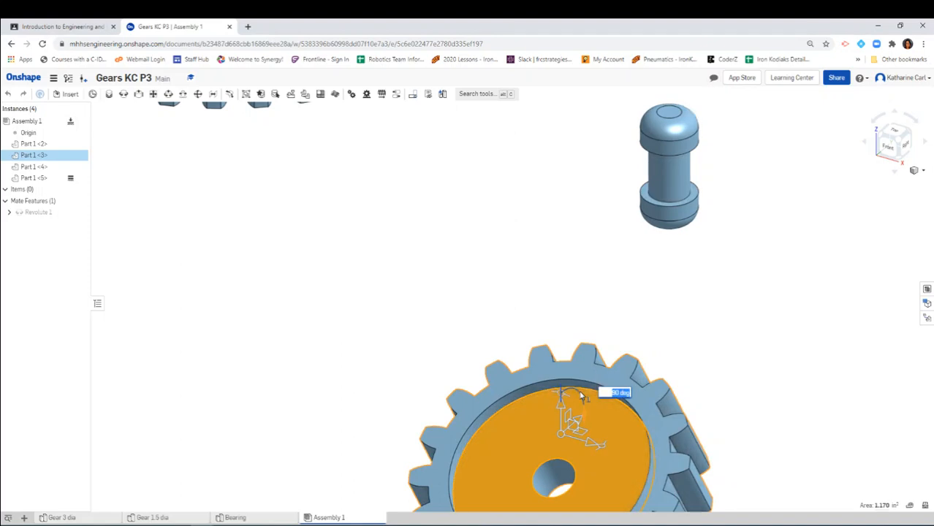
pyautogui.press('Return')
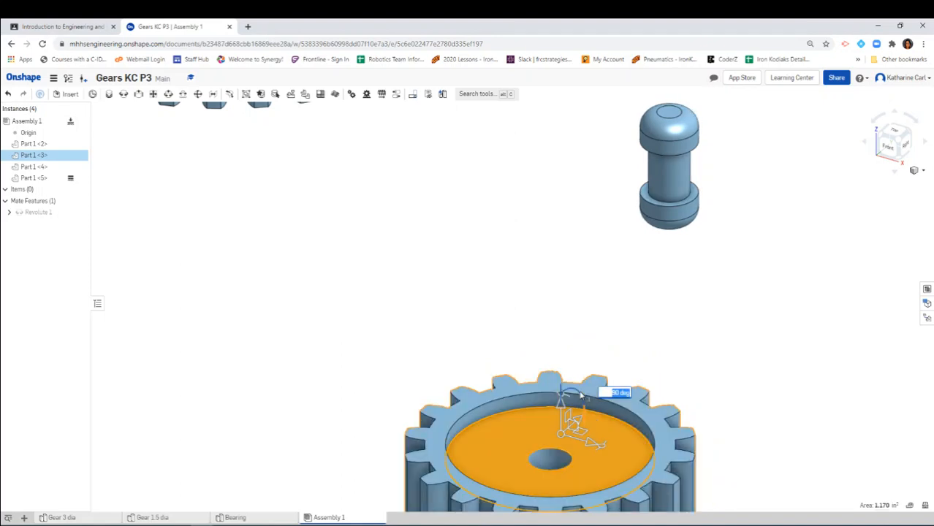
pyautogui.click(728, 314)
# Move the small gear beside the large gear, roughly level with it in the front view and above the free bearing.
pyautogui.scroll(-5, 755, 422)
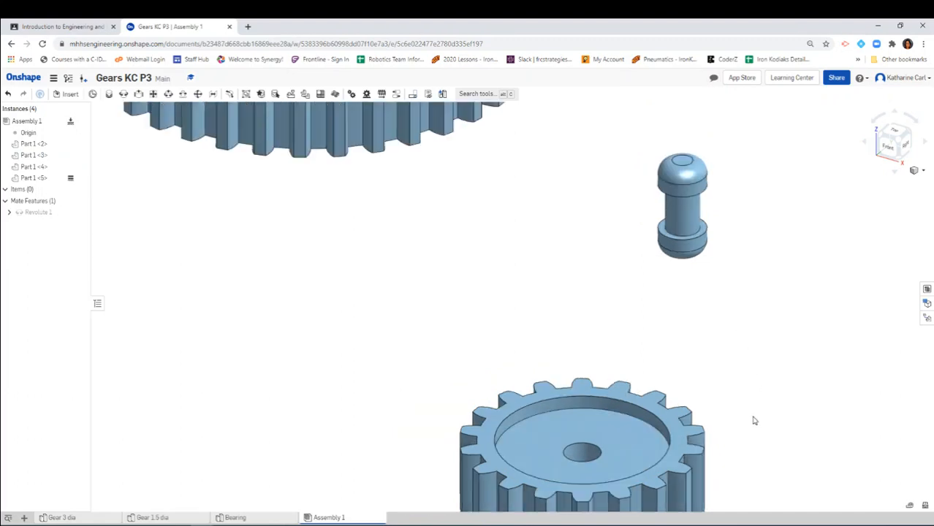
pyautogui.moveTo(675, 474); pyautogui.dragTo(755, 294)
pyautogui.moveTo(723, 442); pyautogui.dragTo(728, 415, button='right')
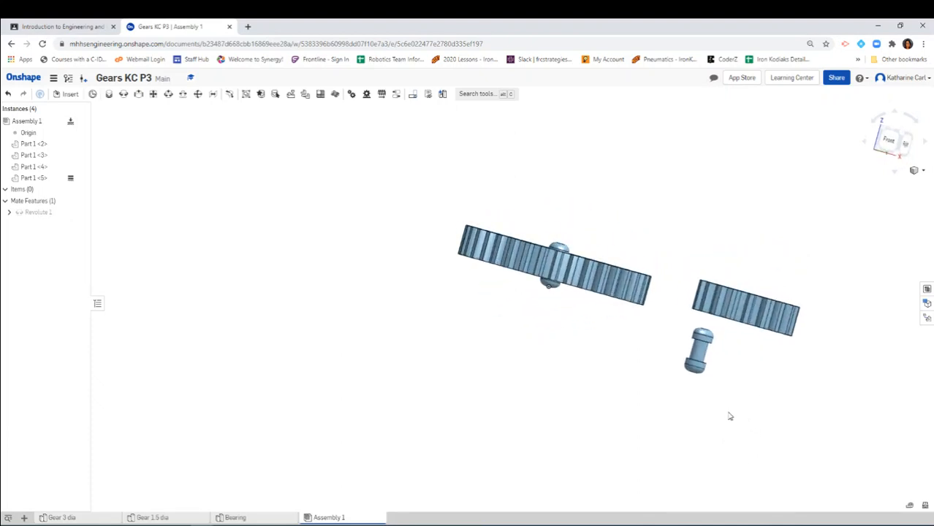
pyautogui.click(891, 141)
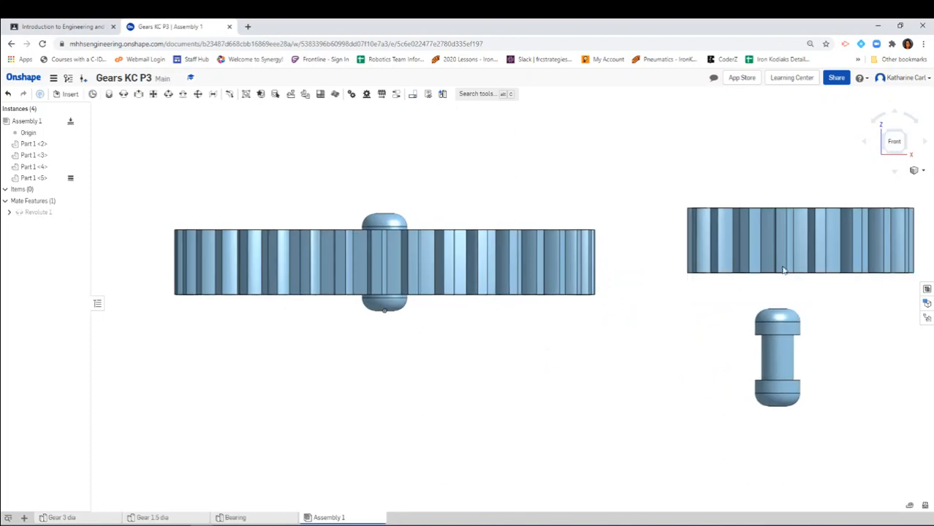
pyautogui.moveTo(790, 210); pyautogui.dragTo(739, 280)
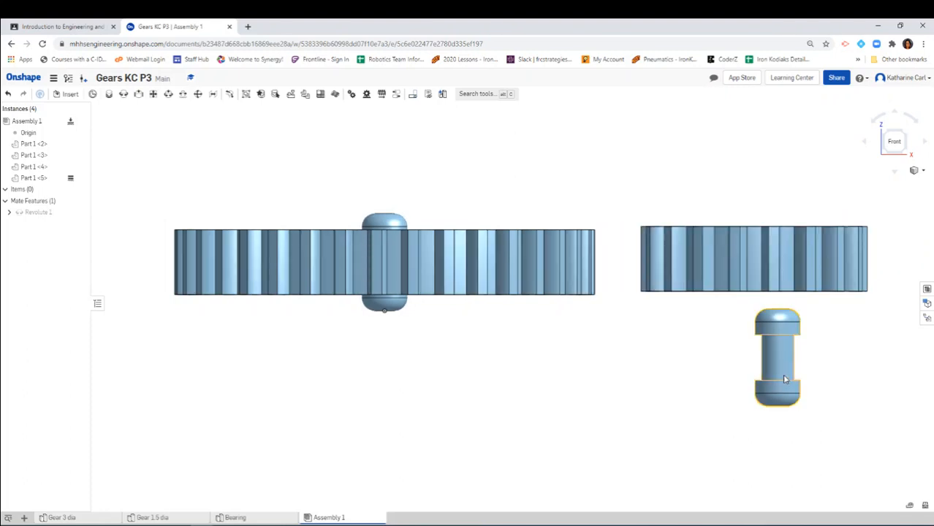
# Try to line up the free bearing with the small gear by moving it freely in the front view.
pyautogui.moveTo(673, 375); pyautogui.dragTo(776, 277)
pyautogui.moveTo(576, 278); pyautogui.dragTo(725, 278)
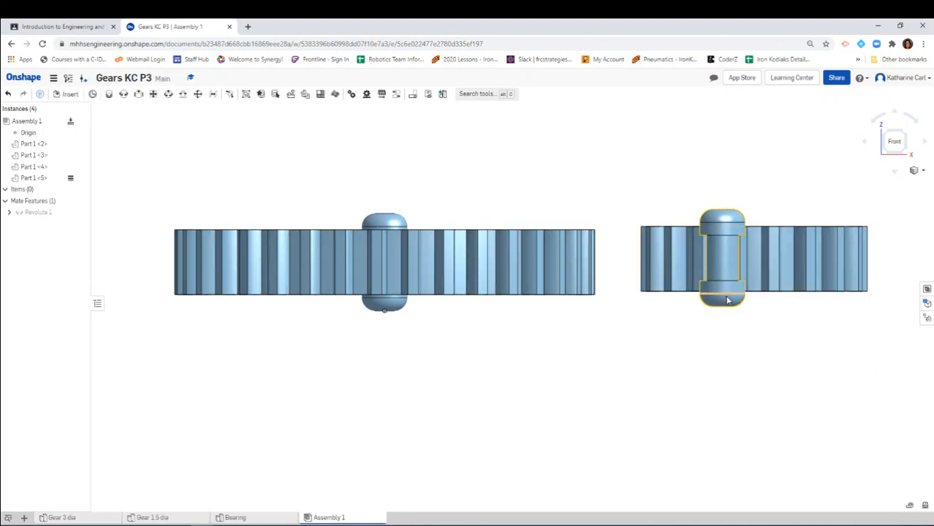
pyautogui.moveTo(722, 219); pyautogui.dragTo(768, 328)
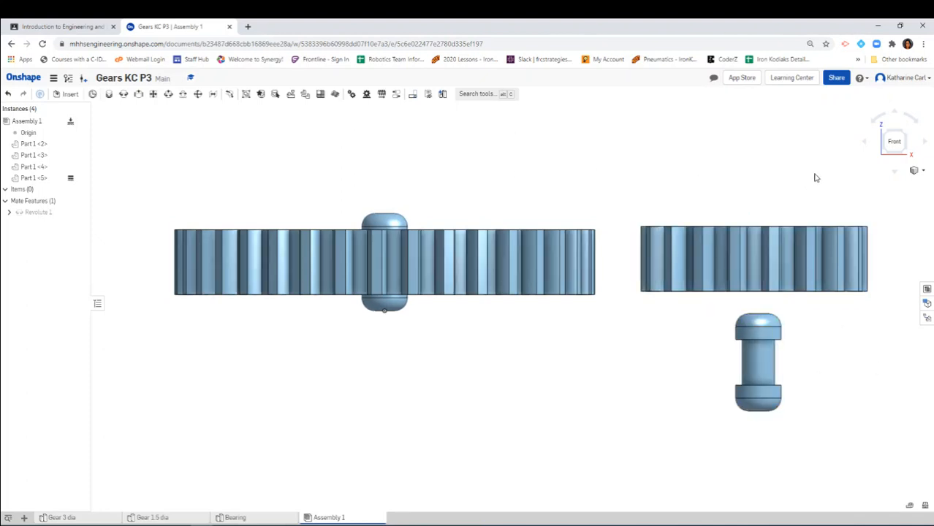
# Create a planar mate between the centres of the top faces of the fixed bearing and the free bearing.
pyautogui.moveTo(816, 178); pyautogui.dragTo(716, 278, button='right')
pyautogui.scroll(4, 715, 279)
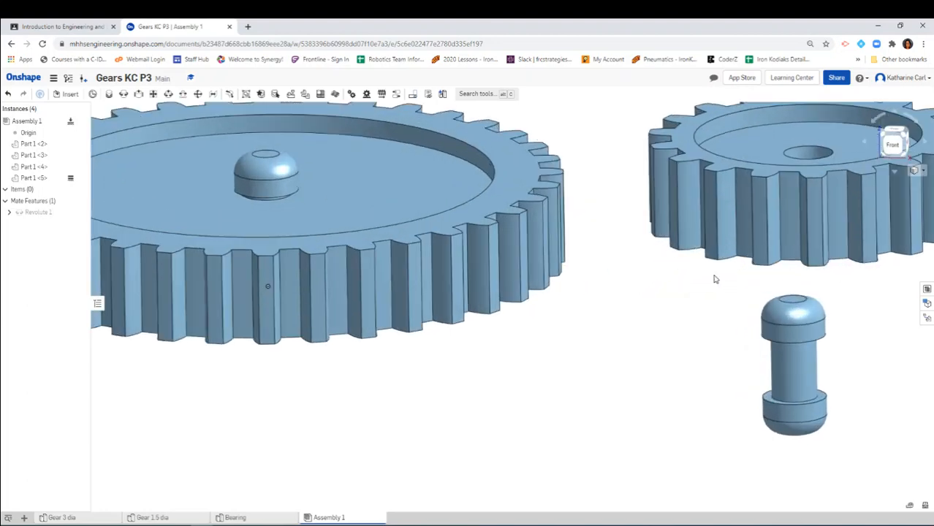
pyautogui.press('f')
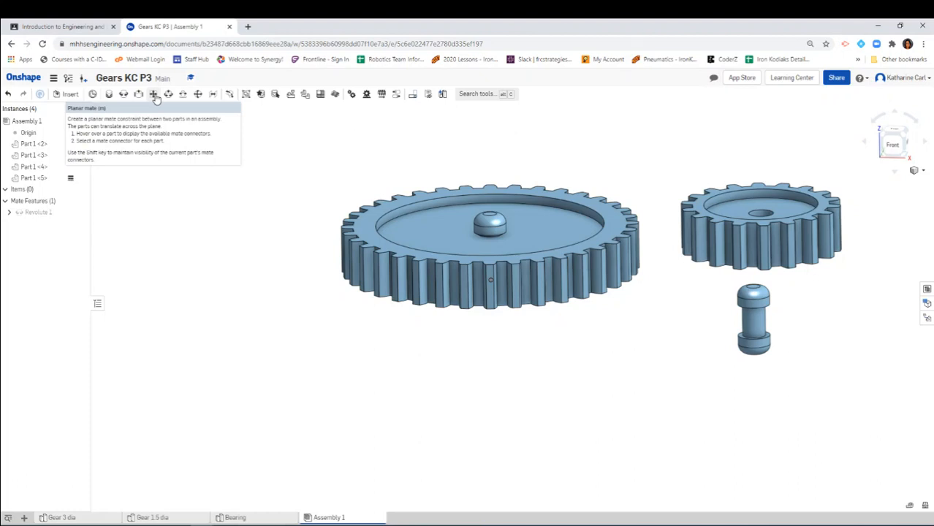
pyautogui.click(153, 94)
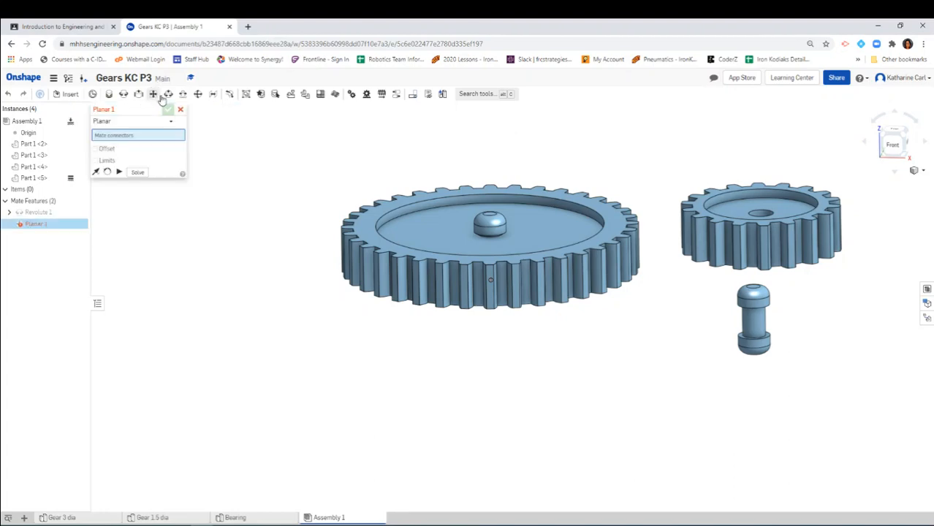
pyautogui.scroll(-2, 493, 217)
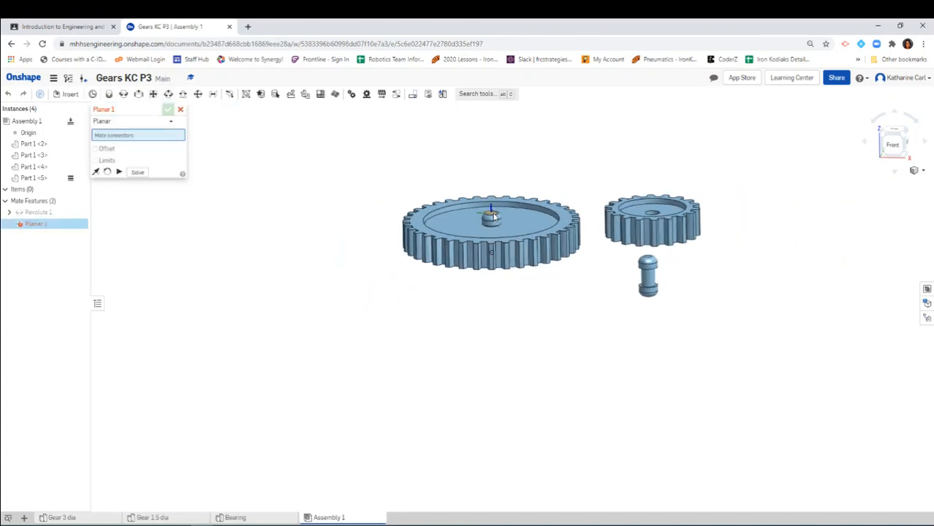
pyautogui.scroll(10, 493, 217)
pyautogui.scroll(3, 491, 223)
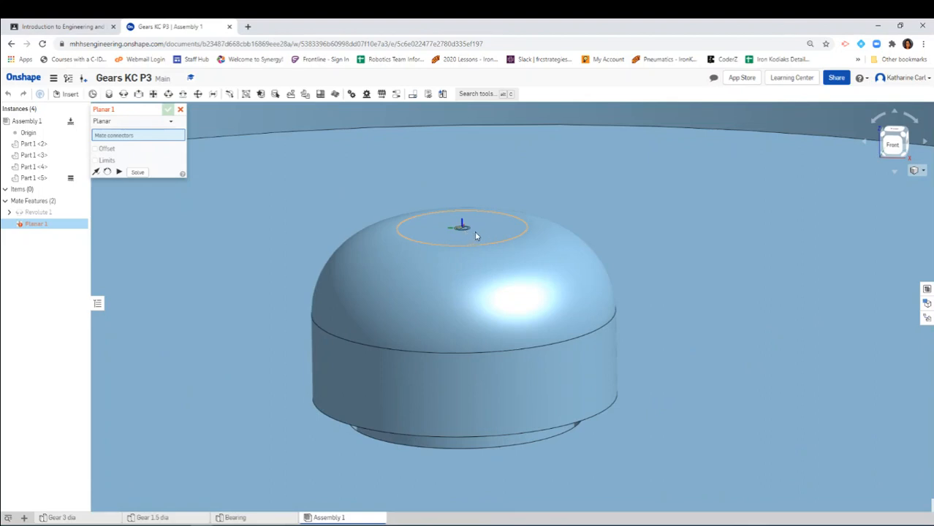
pyautogui.click(475, 235)
pyautogui.scroll(5, 626, 296)
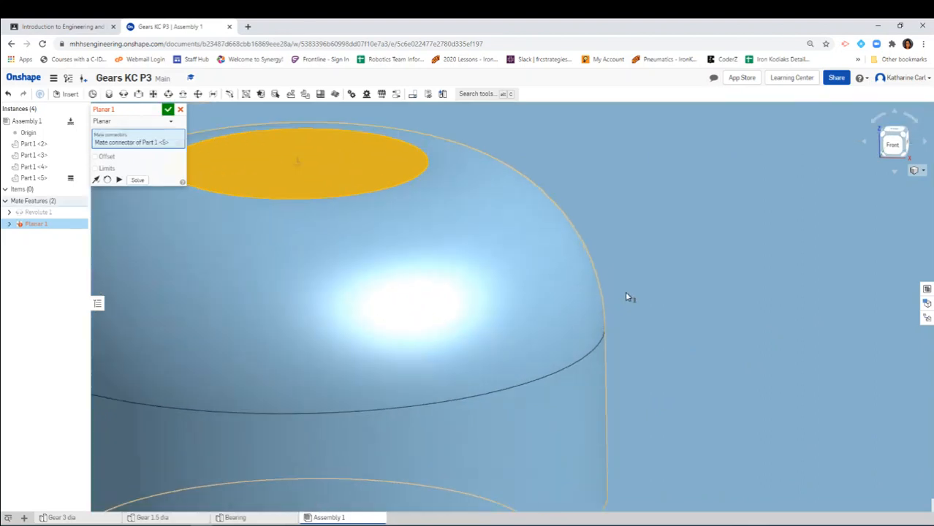
pyautogui.scroll(-10, 626, 297)
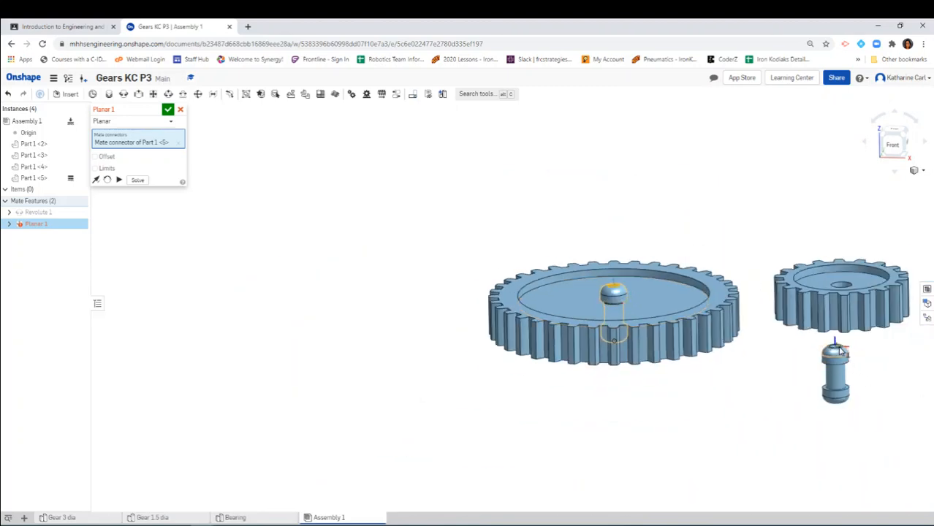
pyautogui.scroll(8, 840, 351)
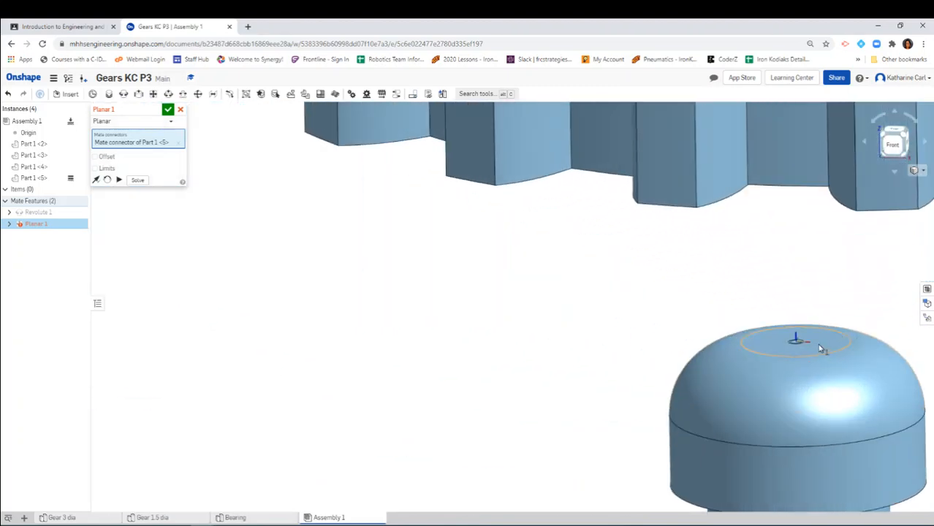
pyautogui.click(819, 345)
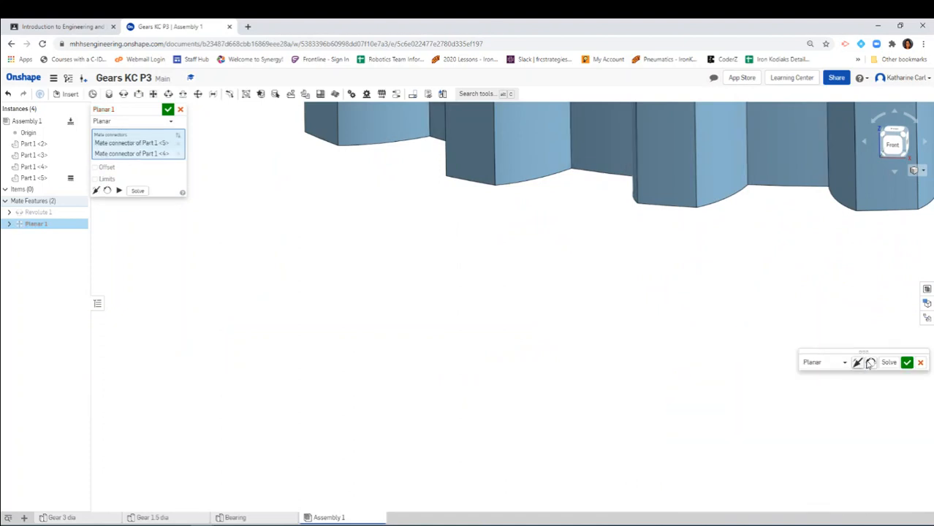
pyautogui.scroll(-8, 716, 366)
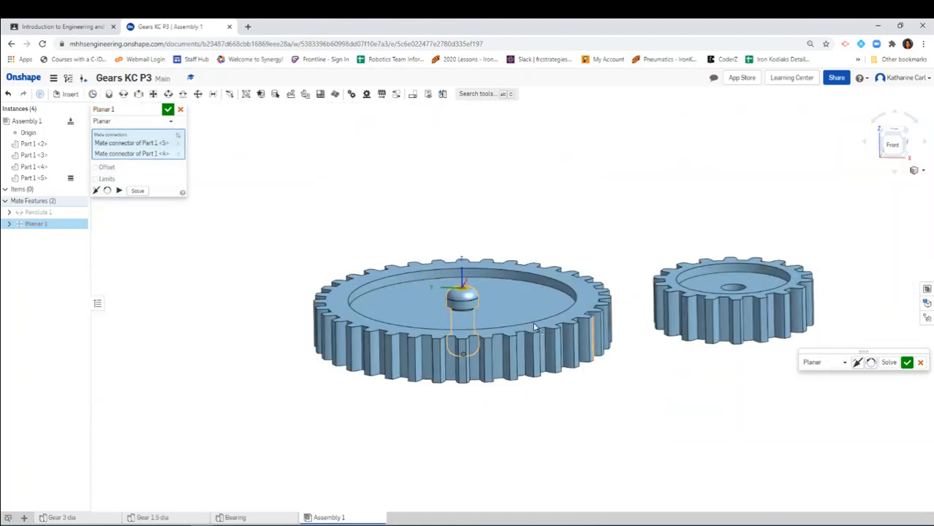
pyautogui.click(907, 364)
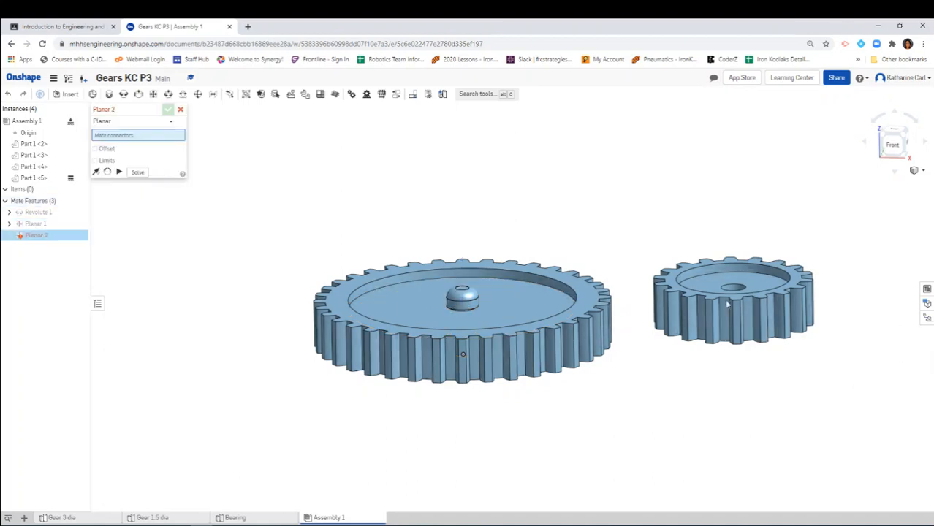
pyautogui.click(181, 110)
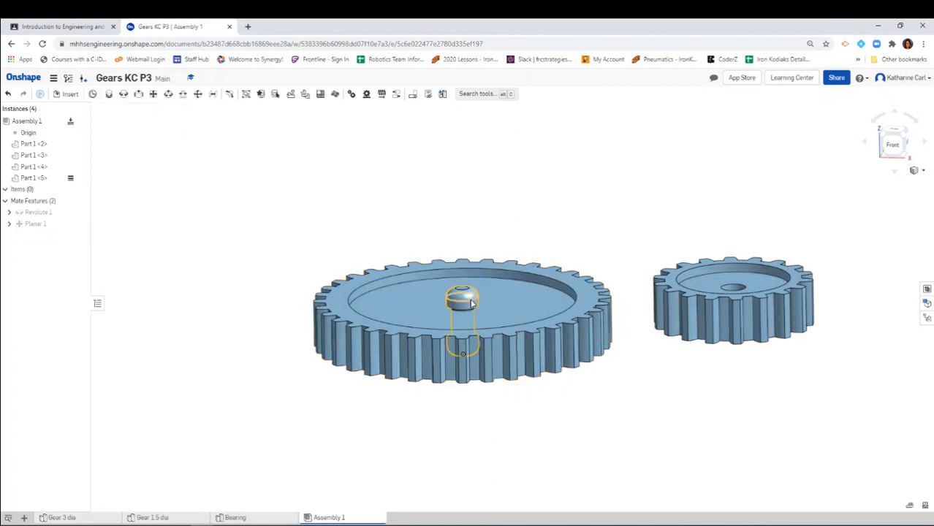
# Move the free bearing away from the large gear until it roughly lines up with the small gear's centre in the front view.
pyautogui.moveTo(472, 304); pyautogui.dragTo(487, 297)
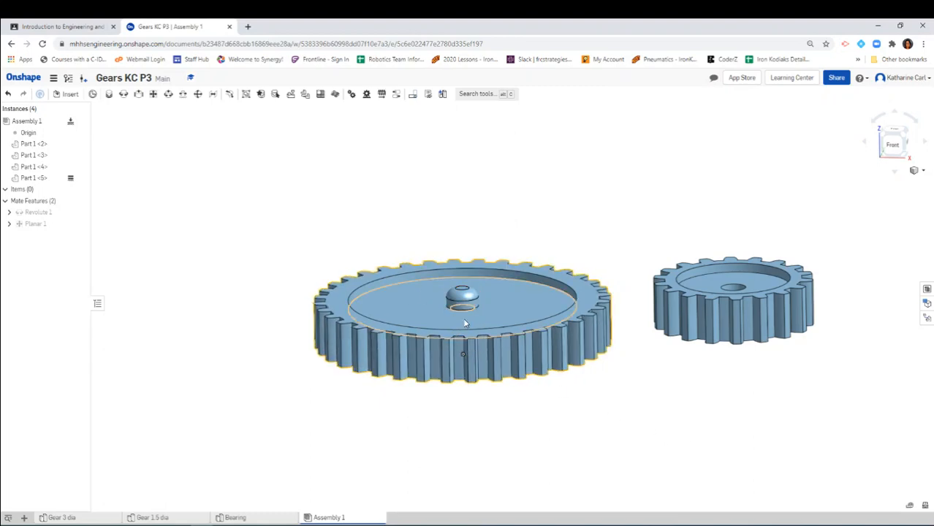
pyautogui.scroll(3, 521, 442)
pyautogui.scroll(-3, 622, 335)
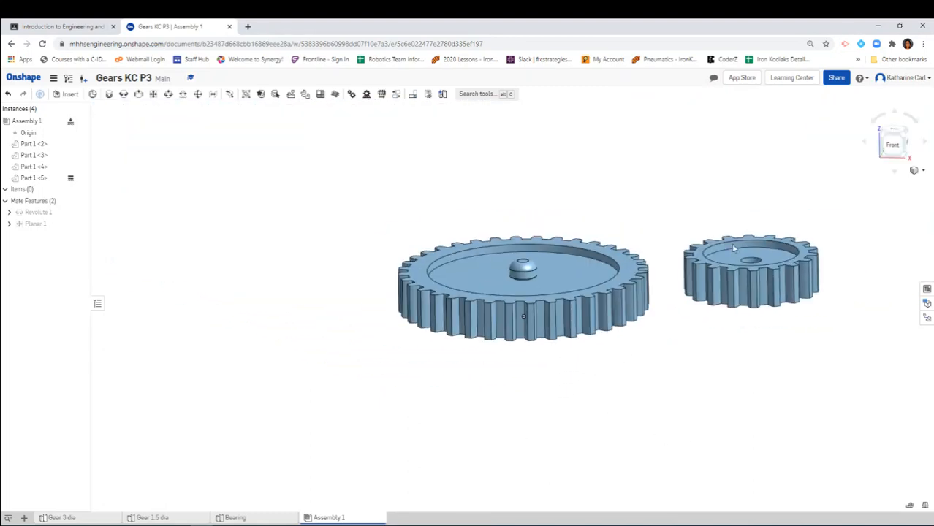
pyautogui.click(903, 137)
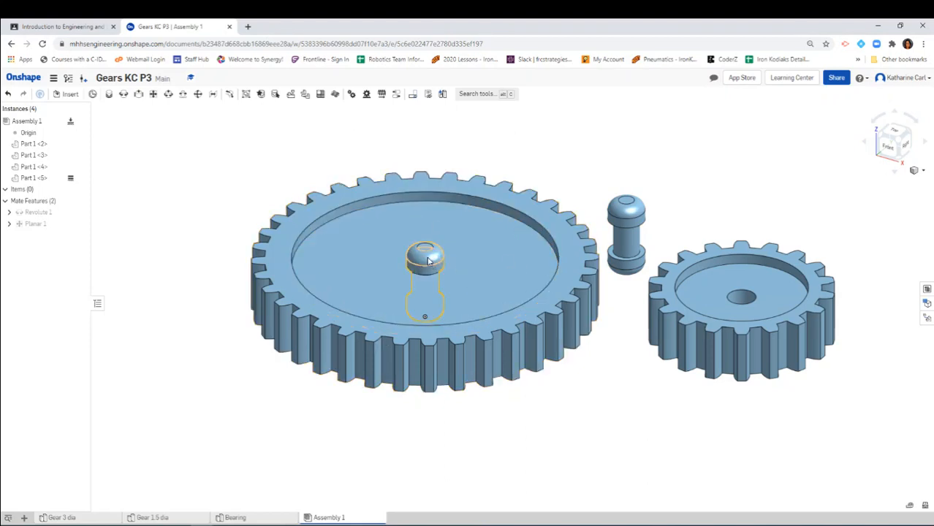
pyautogui.moveTo(674, 197); pyautogui.dragTo(701, 200)
pyautogui.click(891, 152)
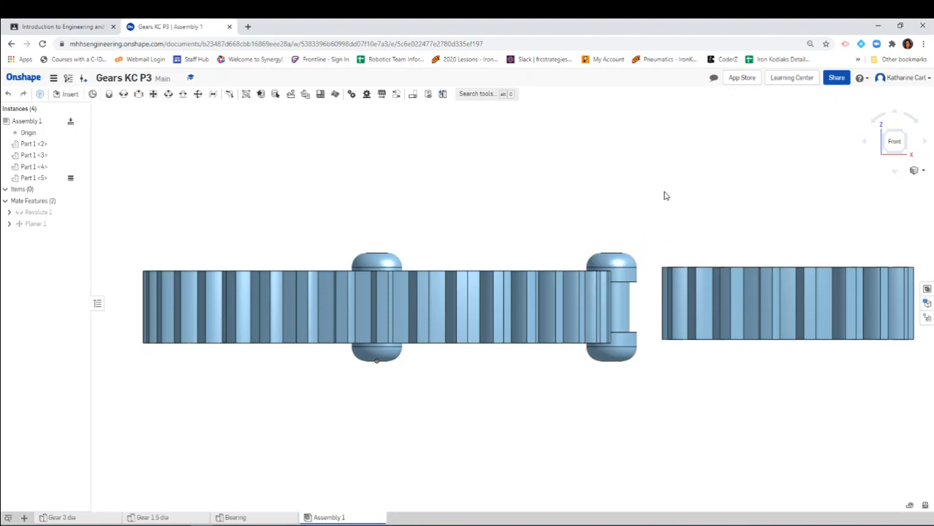
pyautogui.moveTo(613, 300); pyautogui.dragTo(793, 305)
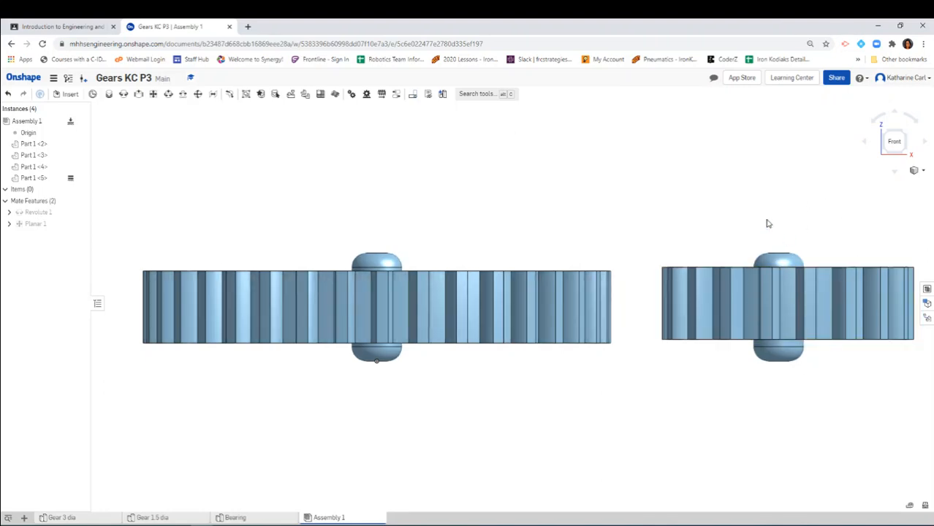
# Create a revolute mate between the midpoint of the small gear's centre bore and the midpoint of the free bearing's shaft.
pyautogui.moveTo(722, 176); pyautogui.dragTo(722, 248, button='right')
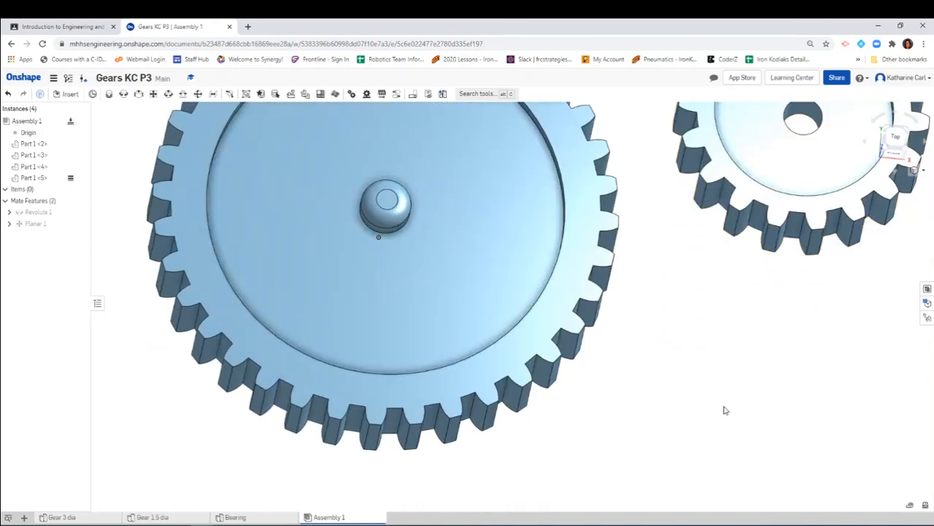
pyautogui.scroll(3, 722, 405)
pyautogui.scroll(-6, 722, 405)
pyautogui.scroll(-2, 722, 404)
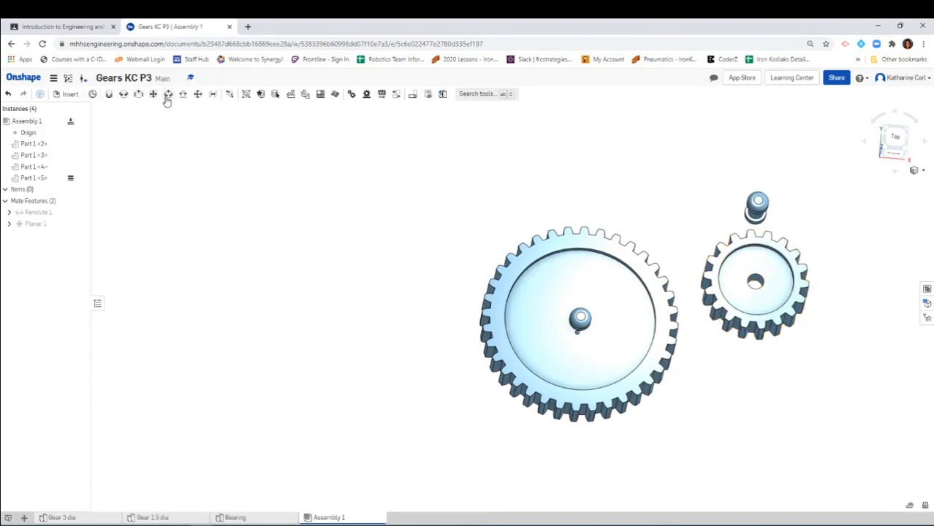
pyautogui.click(124, 95)
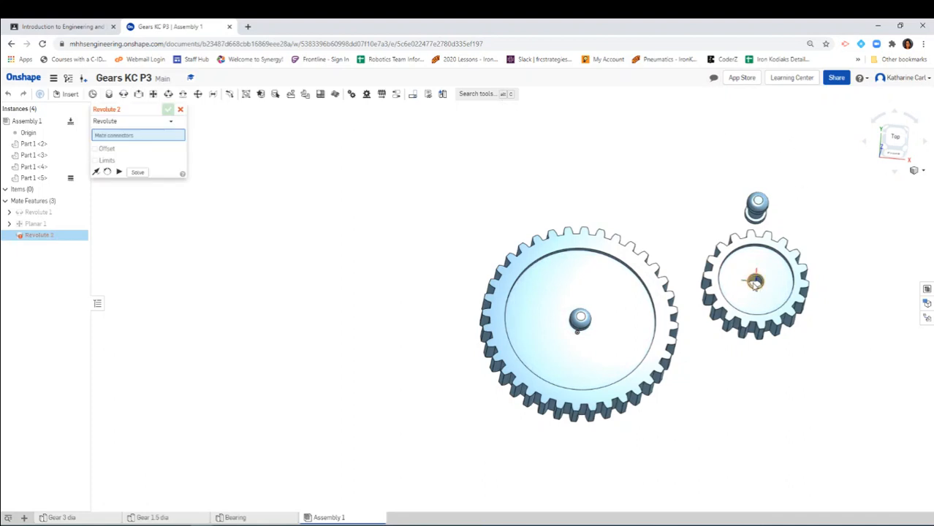
pyautogui.moveTo(807, 343); pyautogui.dragTo(796, 318, button='right')
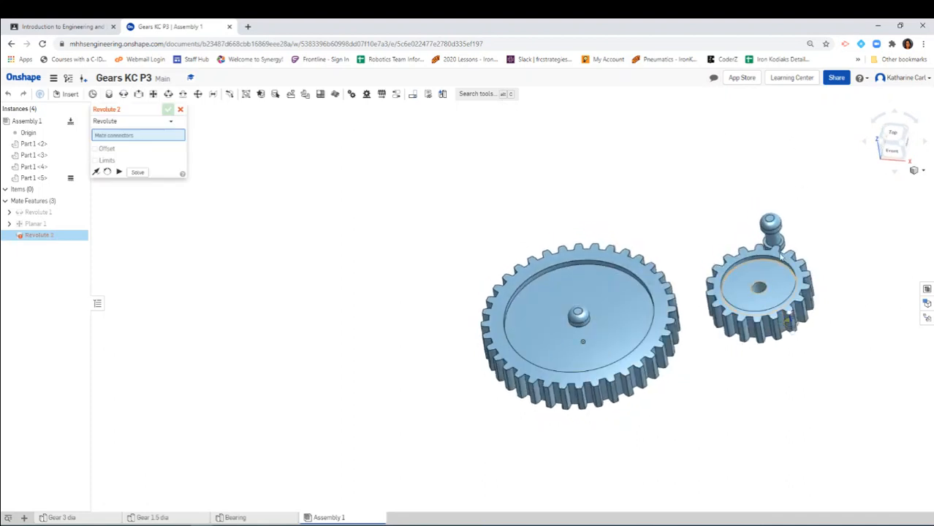
pyautogui.scroll(5, 767, 278)
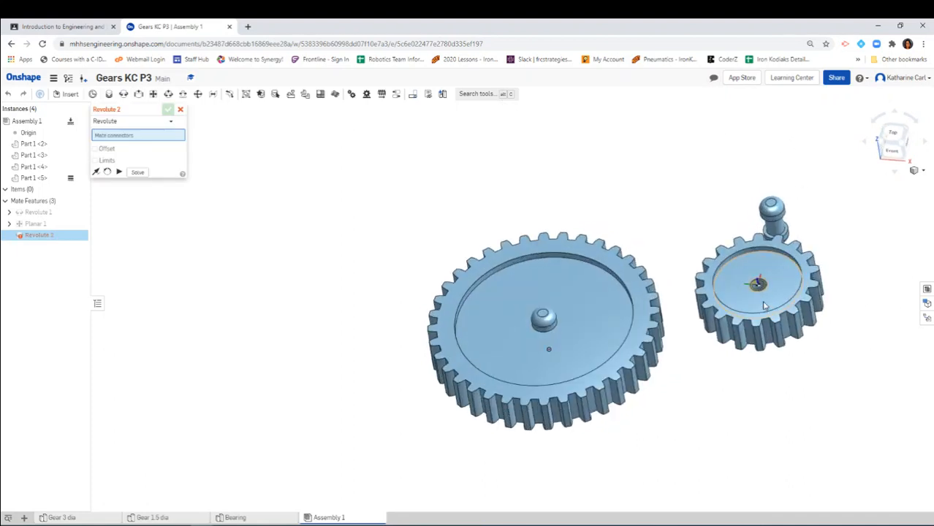
pyautogui.scroll(5, 763, 300)
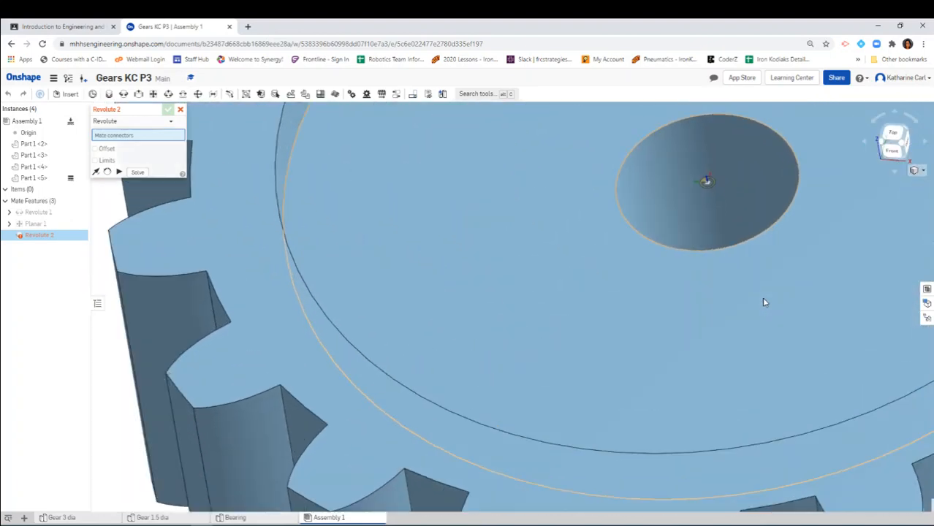
pyautogui.scroll(-5, 764, 299)
pyautogui.moveTo(801, 329); pyautogui.dragTo(772, 288, button='right')
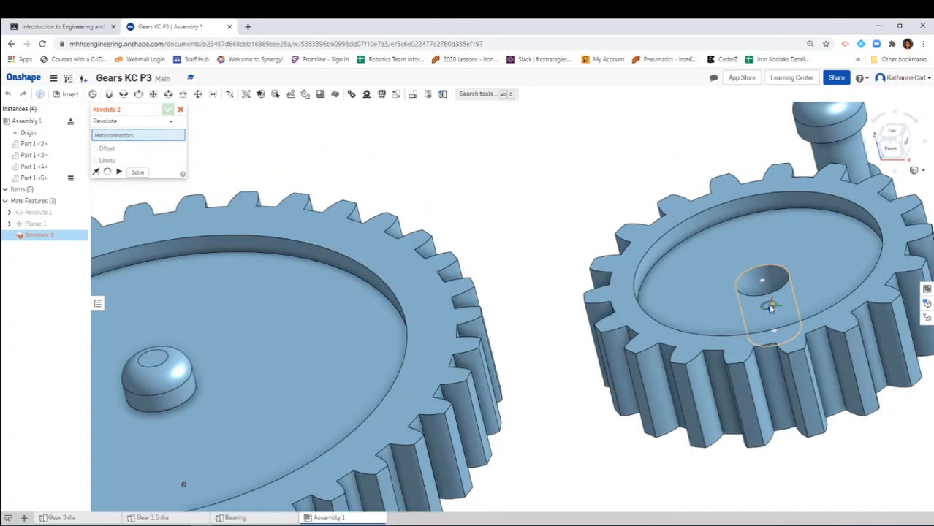
pyautogui.click(769, 307)
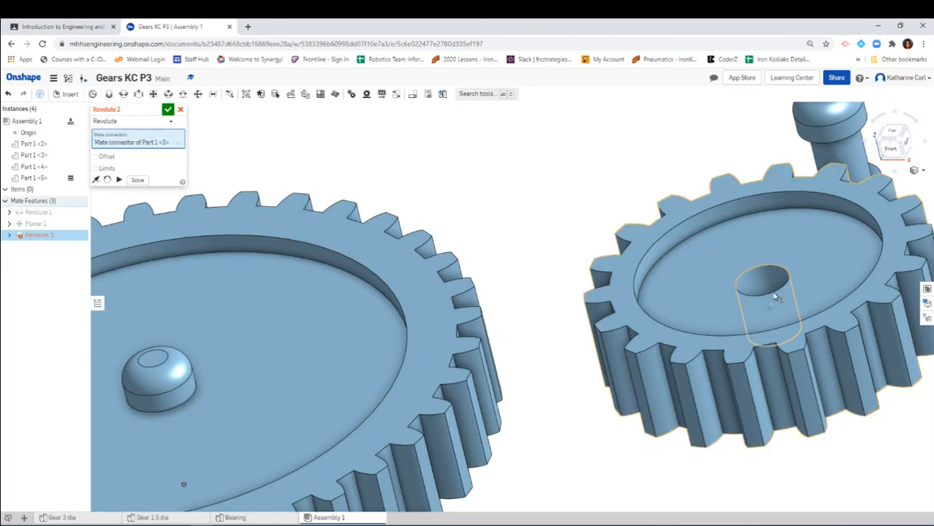
pyautogui.scroll(4, 867, 385)
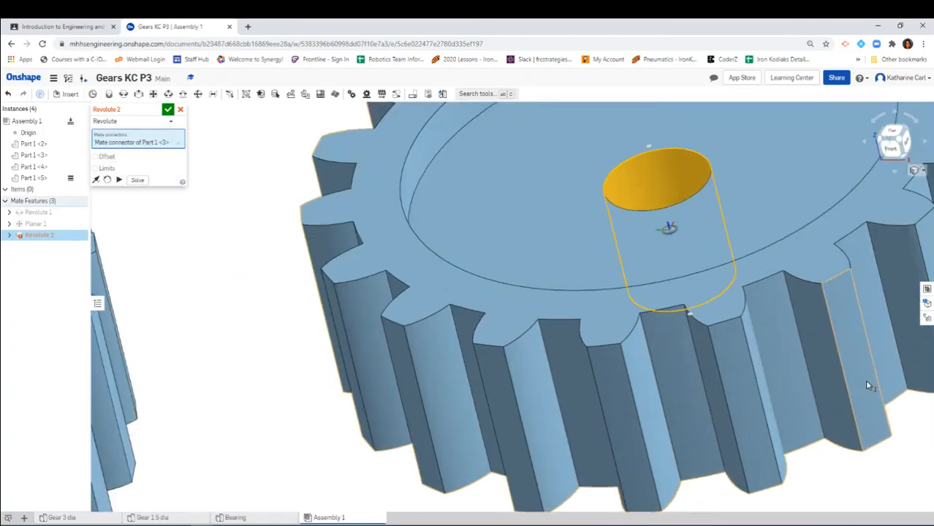
pyautogui.scroll(-5, 868, 385)
pyautogui.scroll(3, 884, 281)
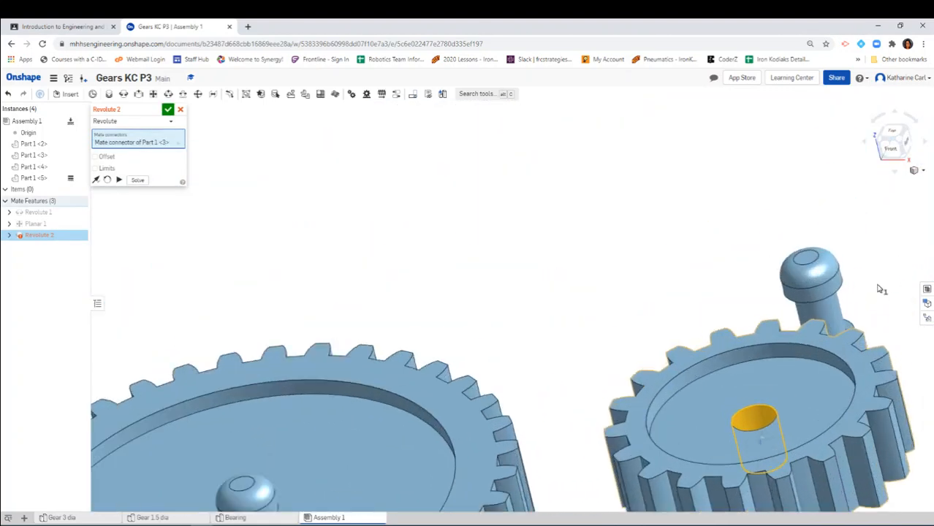
pyautogui.scroll(2, 880, 287)
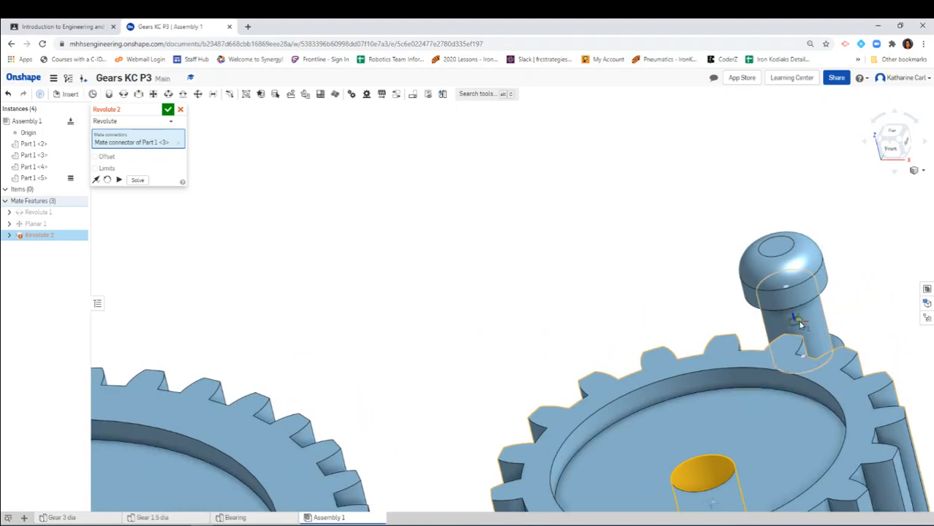
pyautogui.click(798, 324)
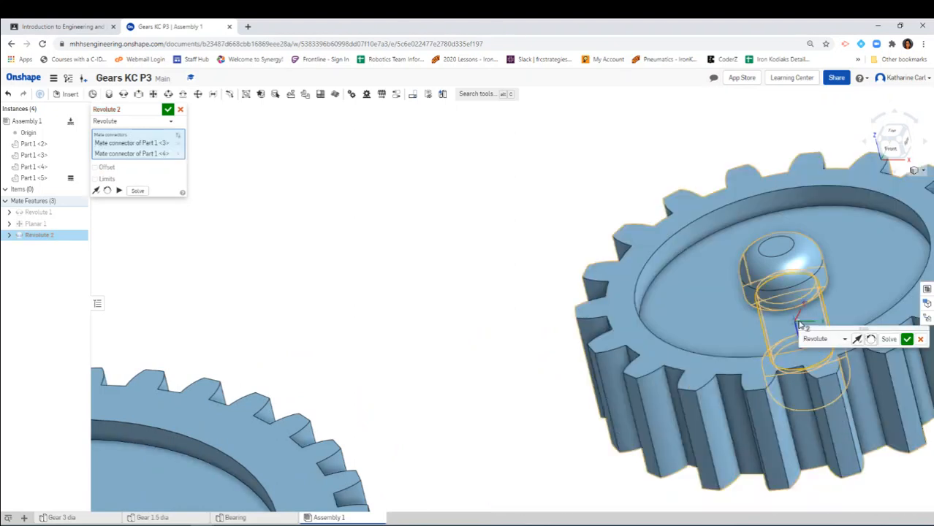
pyautogui.click(906, 339)
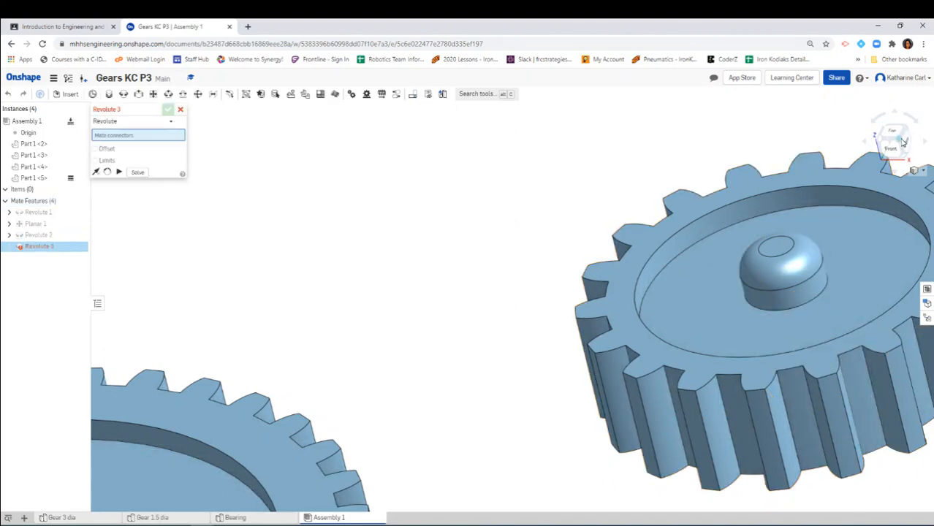
pyautogui.click(909, 135)
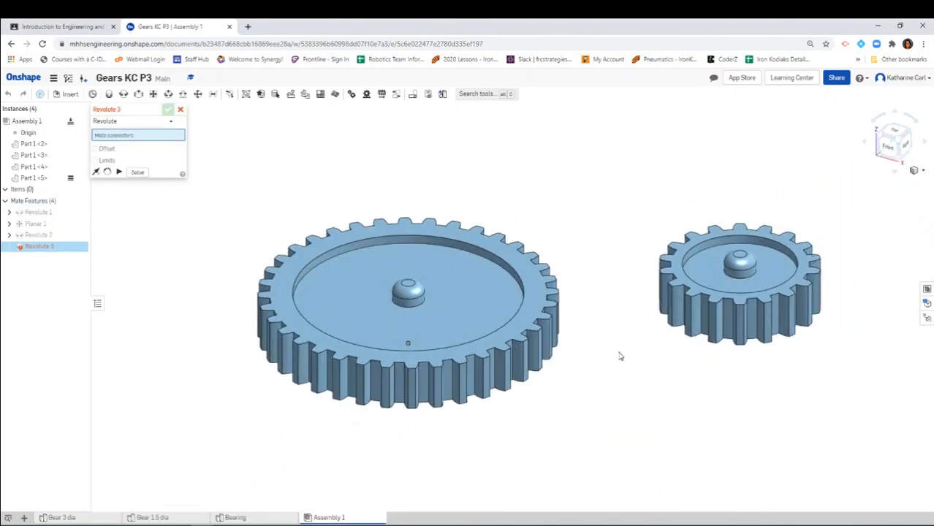
pyautogui.click(181, 109)
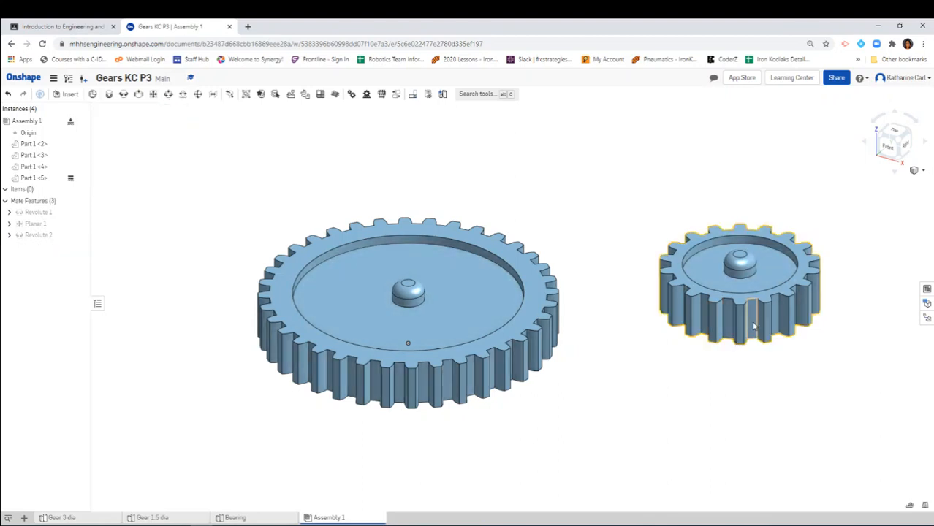
# Move the small gear and its bearing around beside the large gear to test their planar motion, and check the alignment from the front.
pyautogui.moveTo(719, 316); pyautogui.dragTo(736, 329)
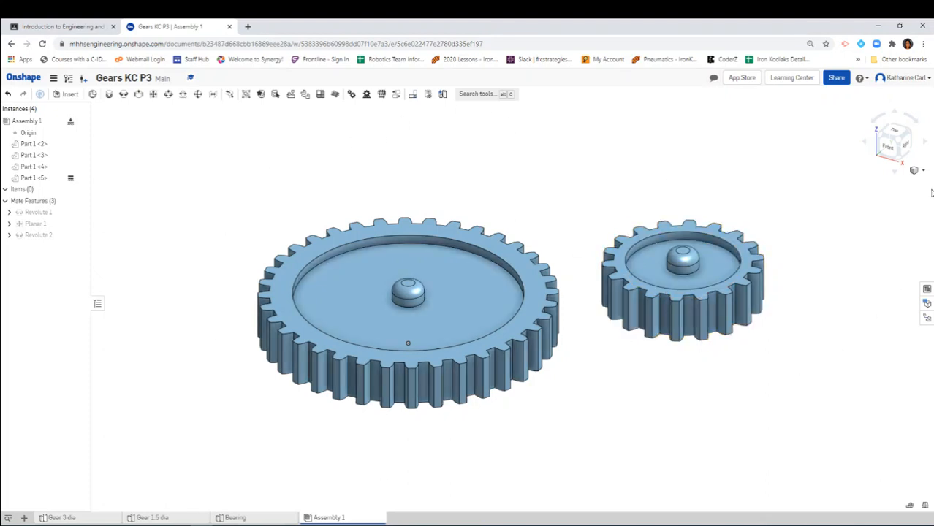
pyautogui.moveTo(696, 316); pyautogui.dragTo(652, 397)
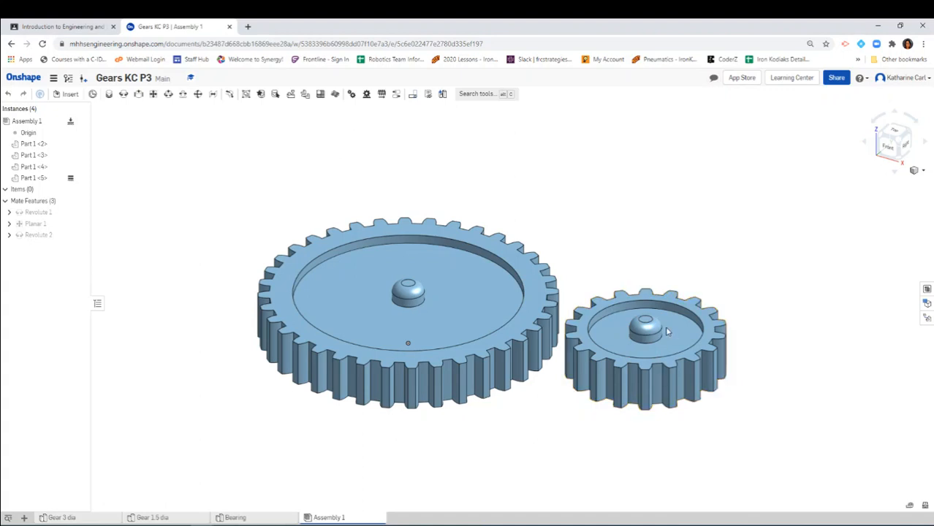
pyautogui.moveTo(667, 331); pyautogui.dragTo(720, 315)
pyautogui.hotkey('shift', '1')
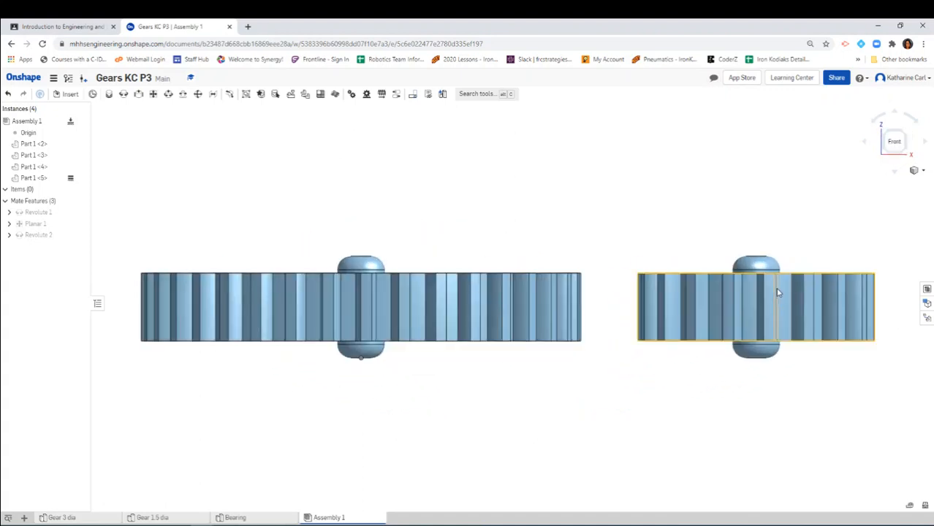
# Move the small gear and its bearing closer to the large gear, and check their position from above.
pyautogui.moveTo(692, 307); pyautogui.dragTo(767, 290)
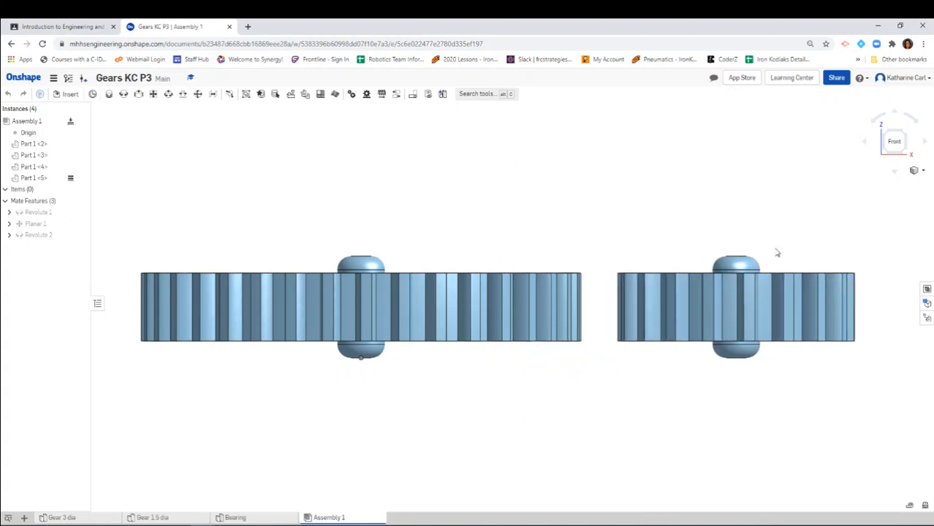
pyautogui.click(904, 137)
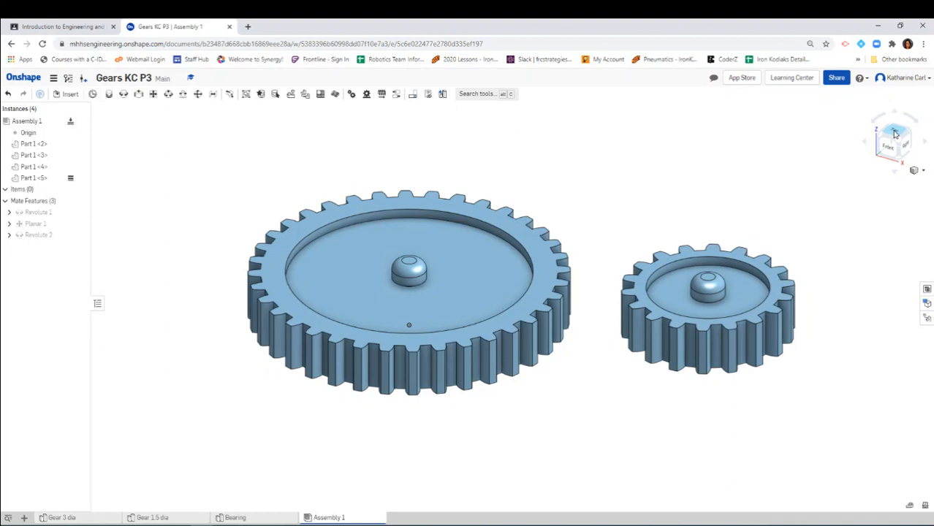
pyautogui.click(895, 134)
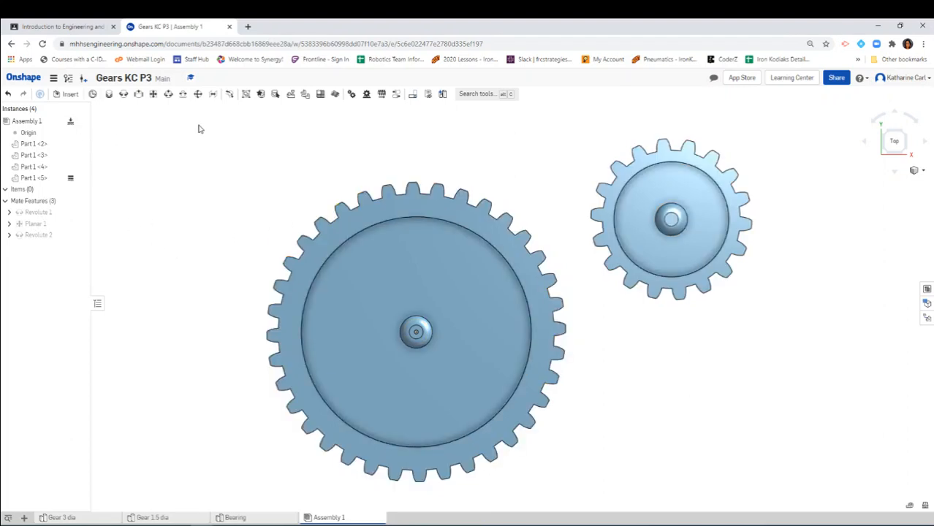
# Create a tangent mate between a tooth-root edge on the large gear and a tooth-tip edge on the small gear.
pyautogui.click(228, 96)
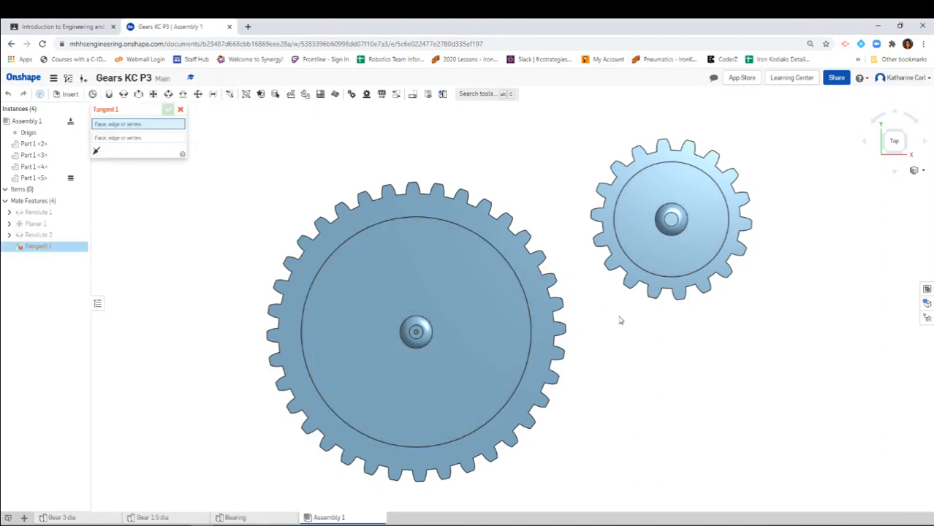
pyautogui.moveTo(619, 316); pyautogui.dragTo(606, 311, button='right')
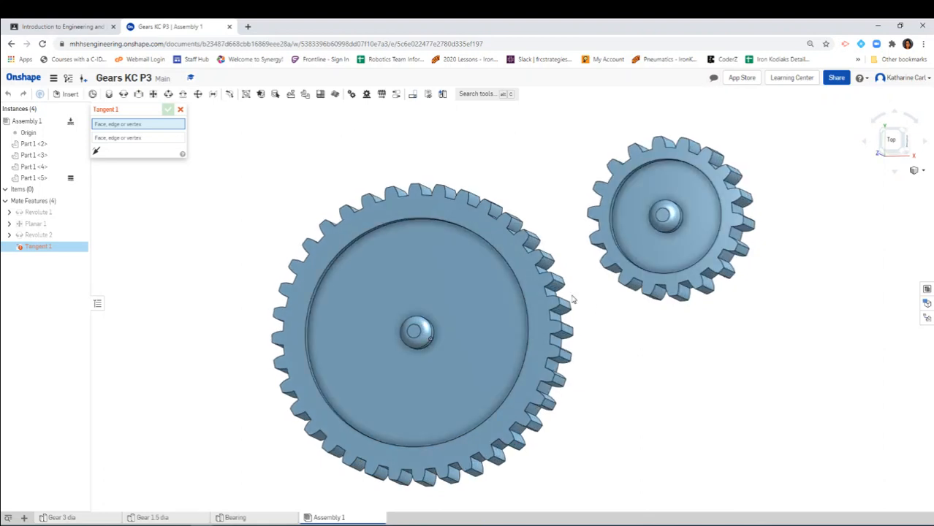
pyautogui.scroll(6, 572, 300)
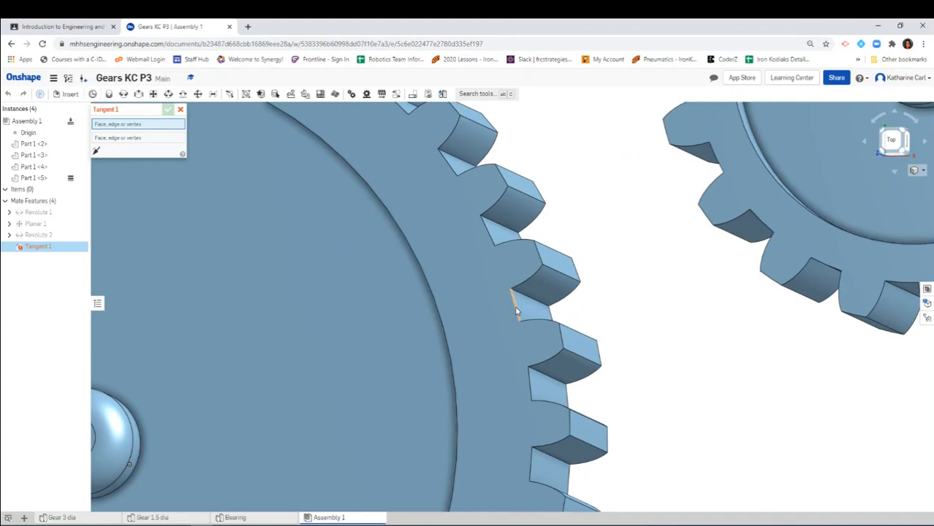
pyautogui.click(516, 311)
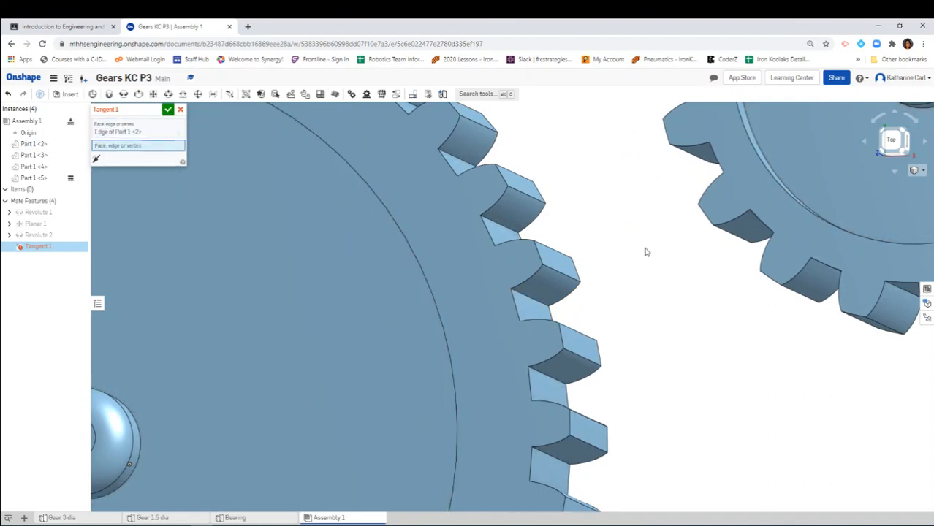
pyautogui.click(707, 221)
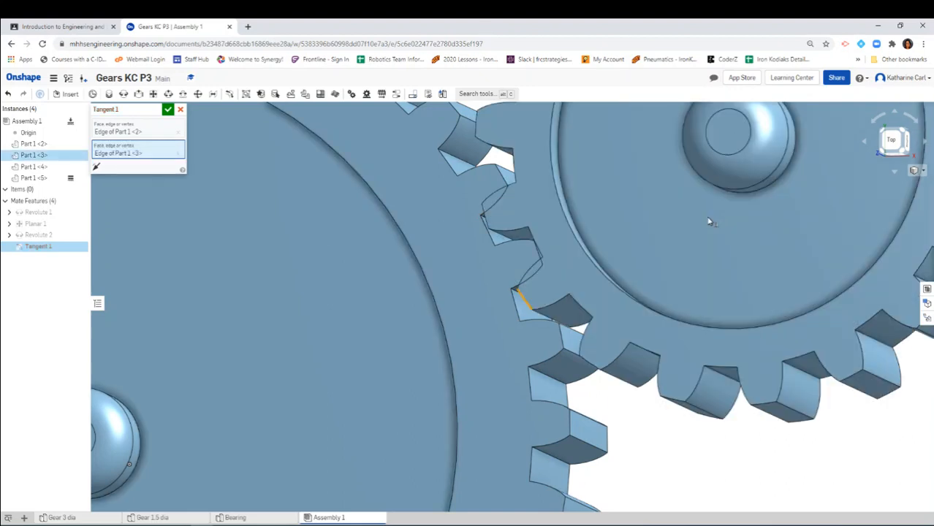
pyautogui.click(168, 110)
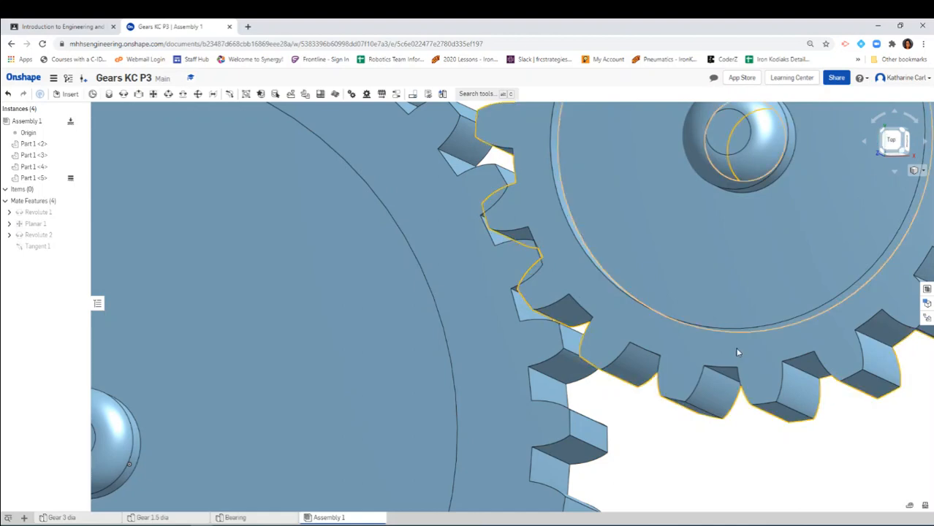
# Move the small gear around the large gear's rim to test the tangent mate, and position it directly beside the large gear.
pyautogui.click(890, 138)
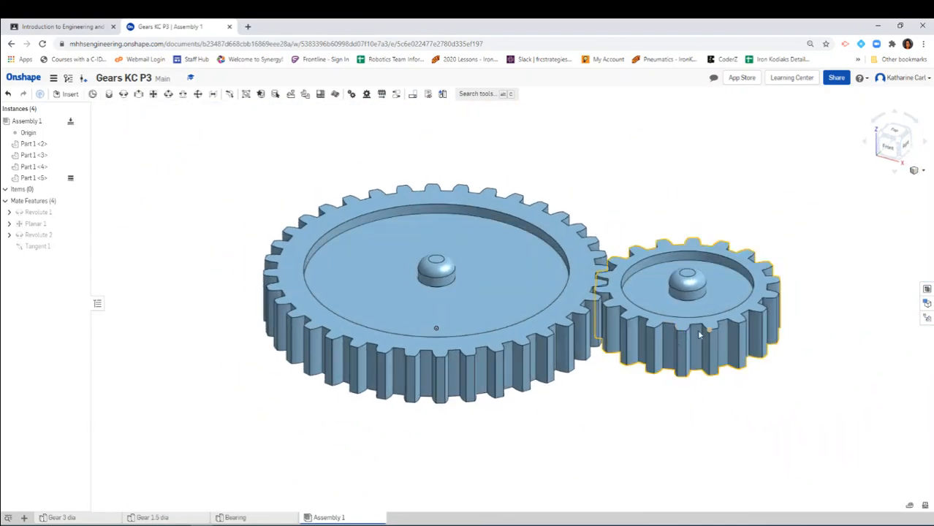
pyautogui.moveTo(738, 334); pyautogui.dragTo(697, 188)
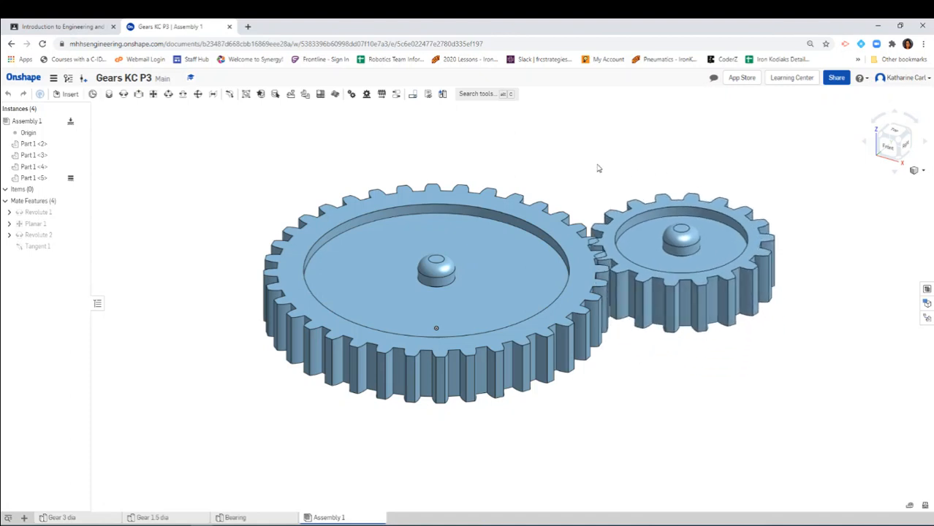
pyautogui.moveTo(598, 256); pyautogui.dragTo(638, 212)
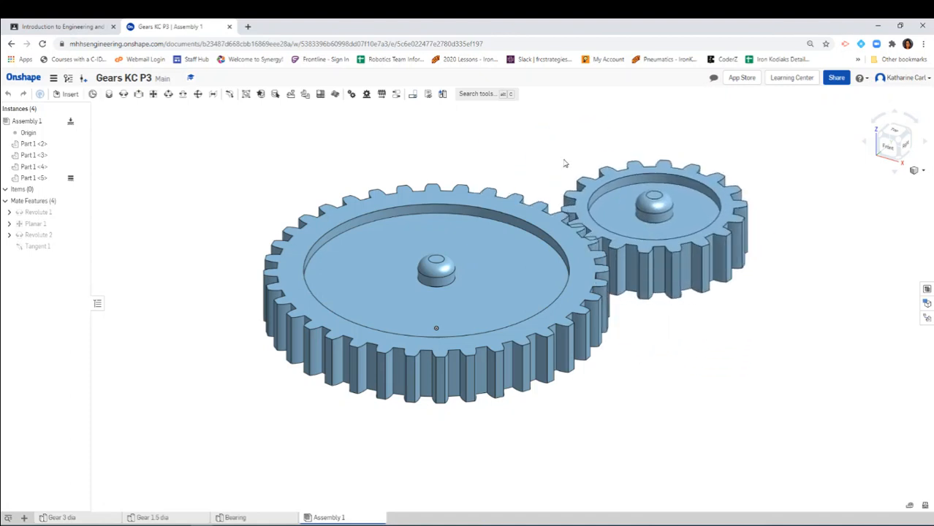
pyautogui.moveTo(638, 255); pyautogui.dragTo(526, 336)
pyautogui.moveTo(630, 250); pyautogui.dragTo(619, 333)
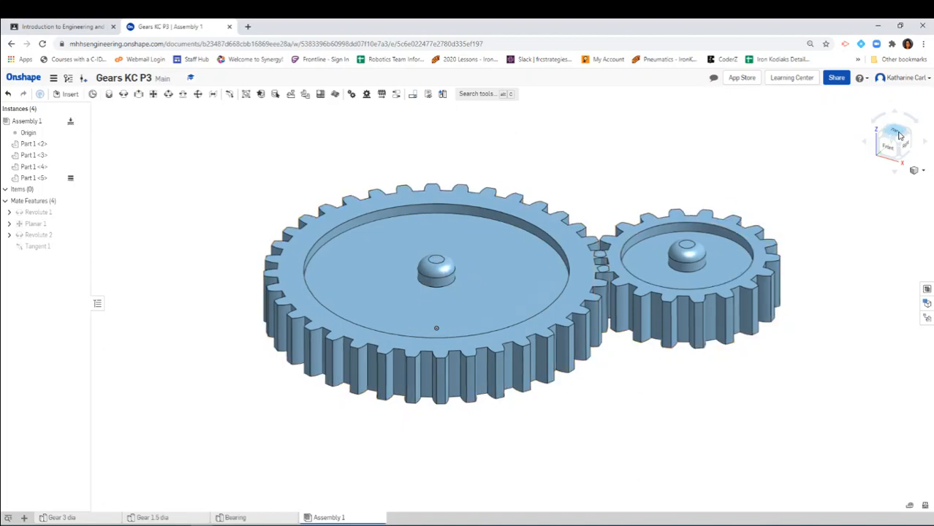
pyautogui.click(892, 133)
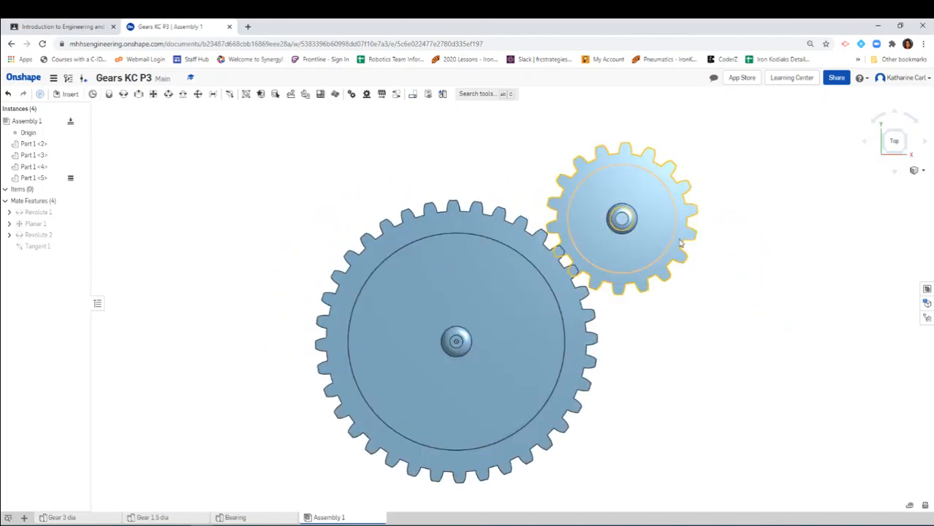
pyautogui.moveTo(680, 244); pyautogui.dragTo(643, 400)
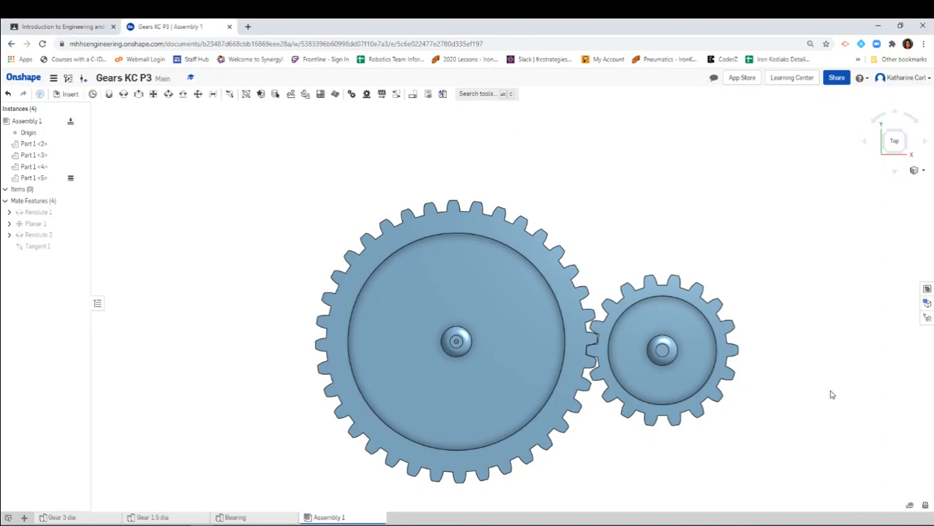
# Fix the small gear's bearing in place and delete the planar mate between the two bearings.
pyautogui.moveTo(830, 394); pyautogui.dragTo(817, 359, button='right')
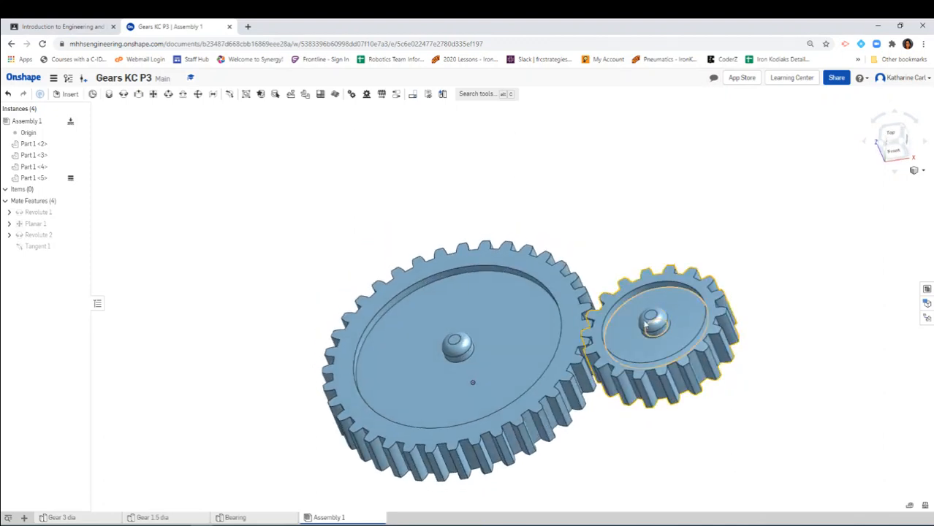
pyautogui.click(650, 327)
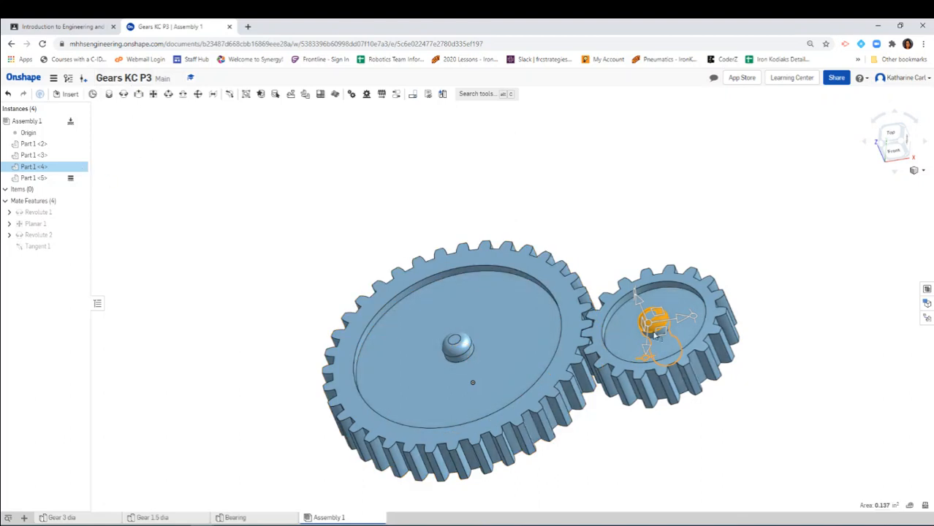
pyautogui.rightClick(42, 172)
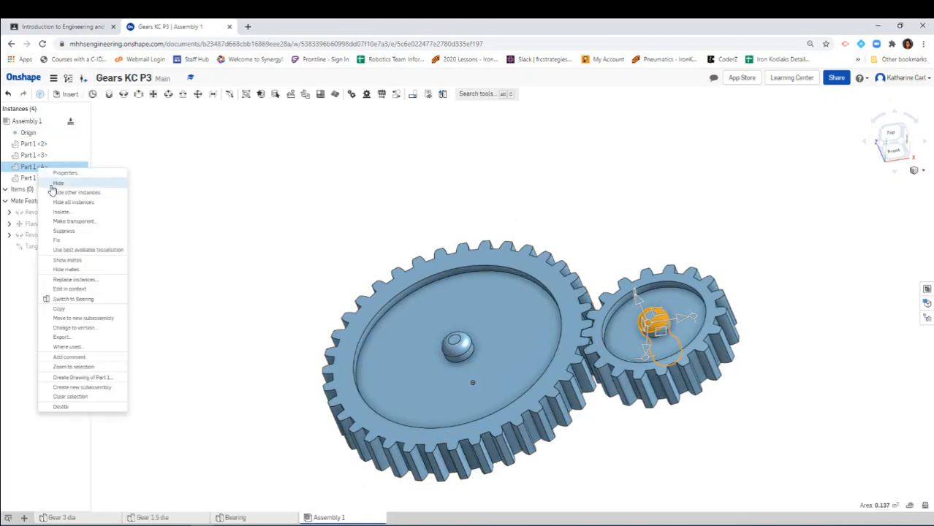
pyautogui.click(60, 241)
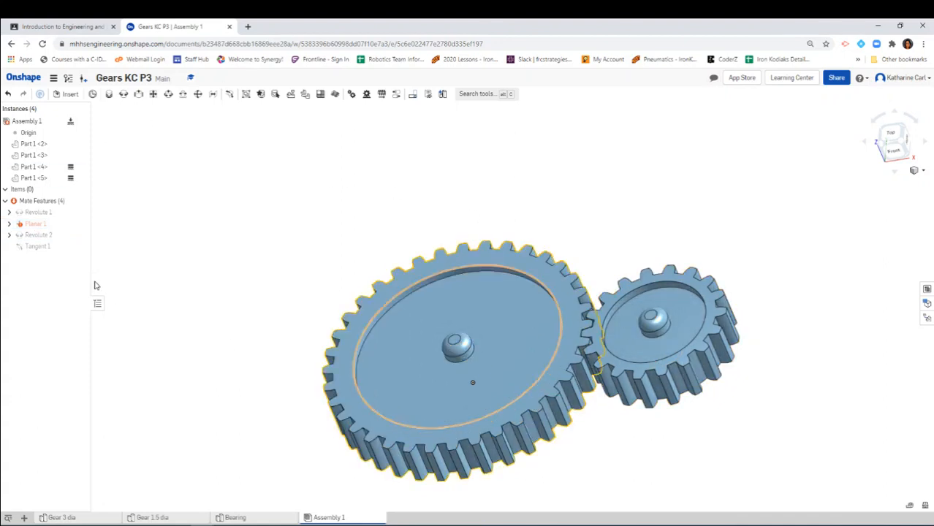
pyautogui.rightClick(39, 230)
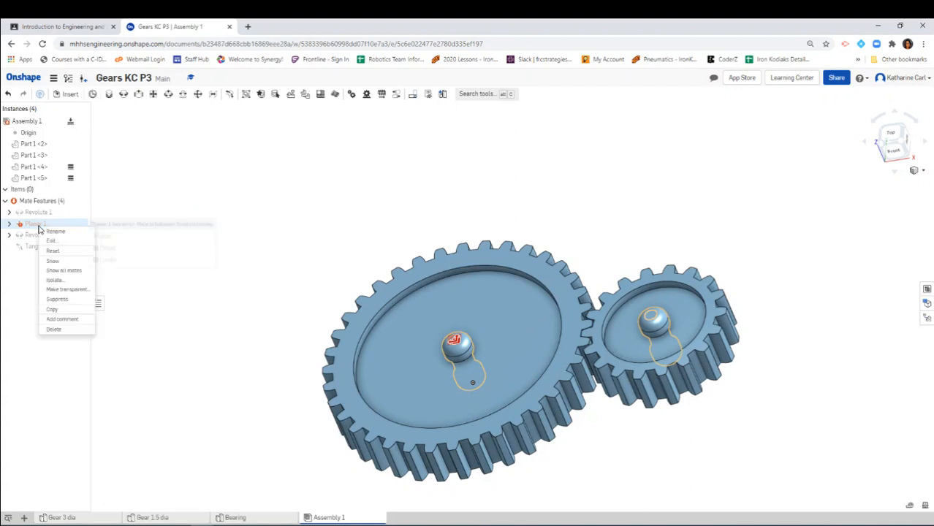
pyautogui.click(65, 330)
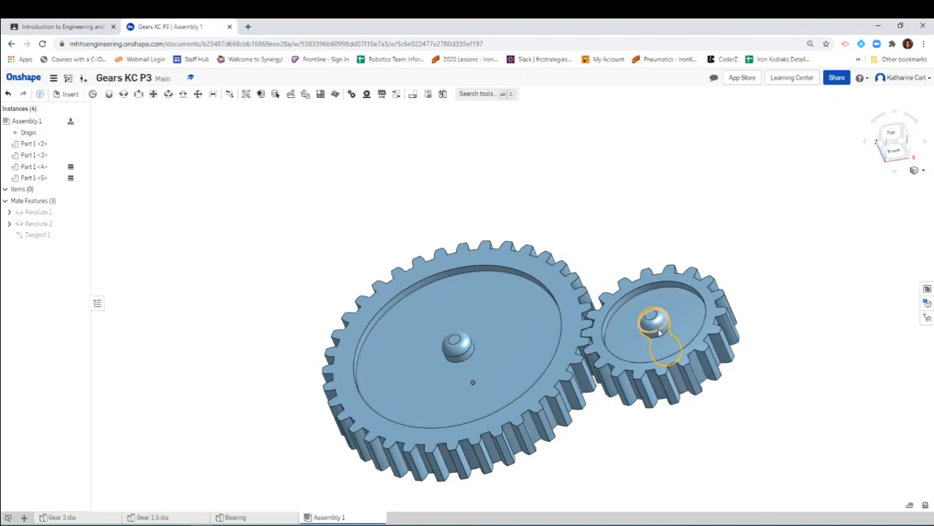
# Test the gears' rotation on their fixed bearings, and turn the small gear until its teeth fit between the large gear's teeth.
pyautogui.click(901, 144)
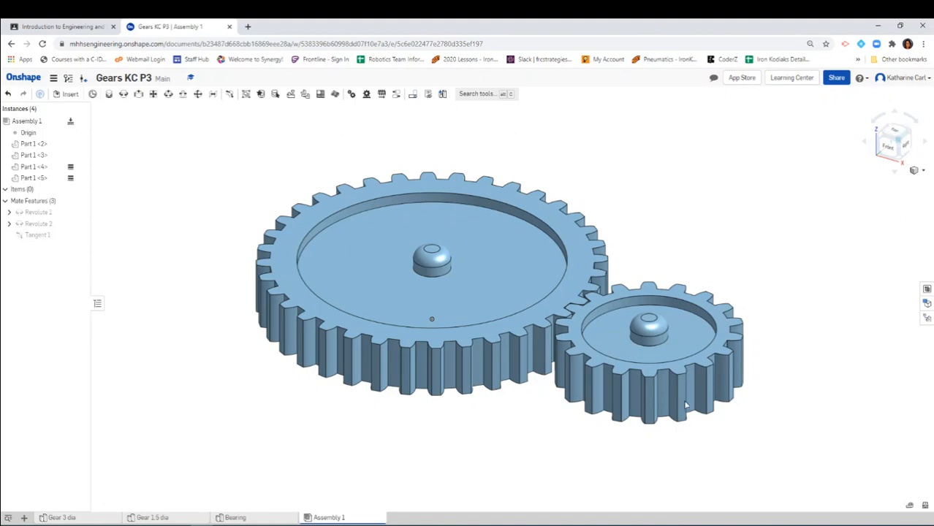
pyautogui.moveTo(648, 402); pyautogui.dragTo(634, 332)
pyautogui.moveTo(434, 340); pyautogui.dragTo(508, 313)
pyautogui.click(509, 313)
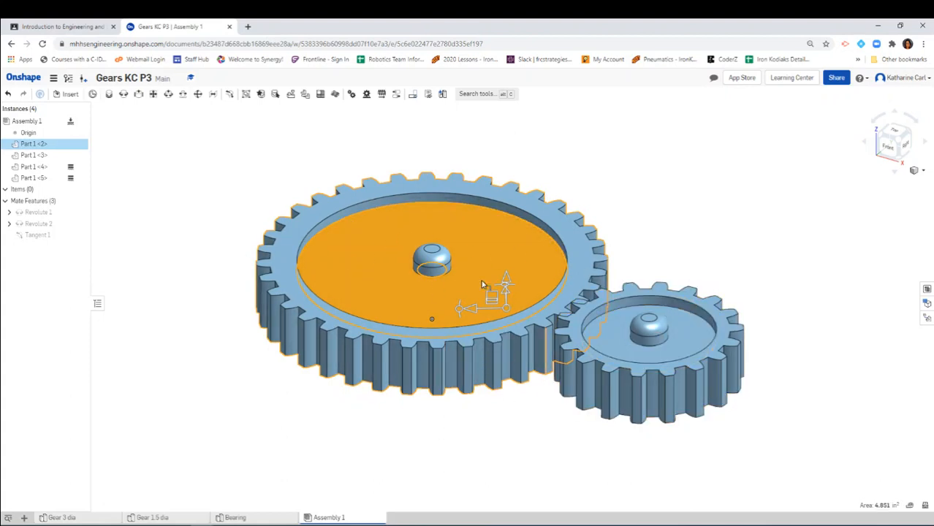
pyautogui.click(897, 136)
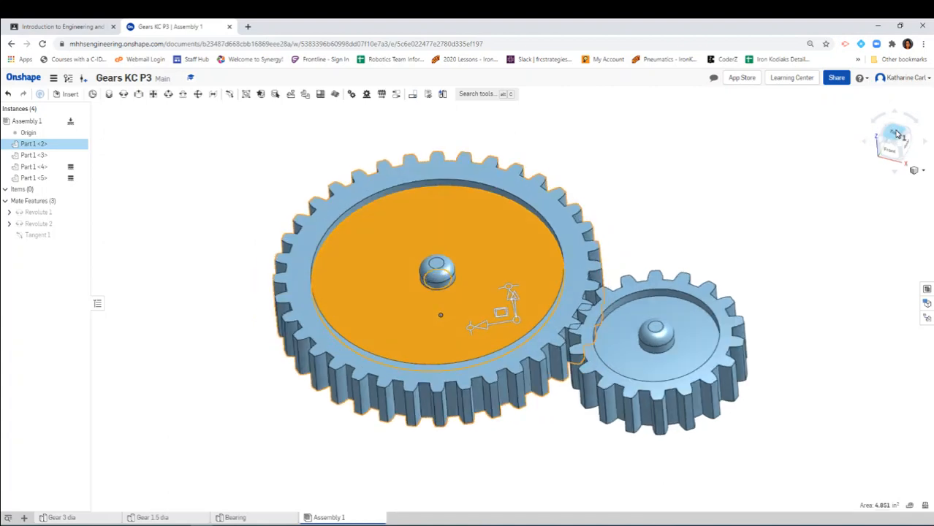
pyautogui.click(797, 401)
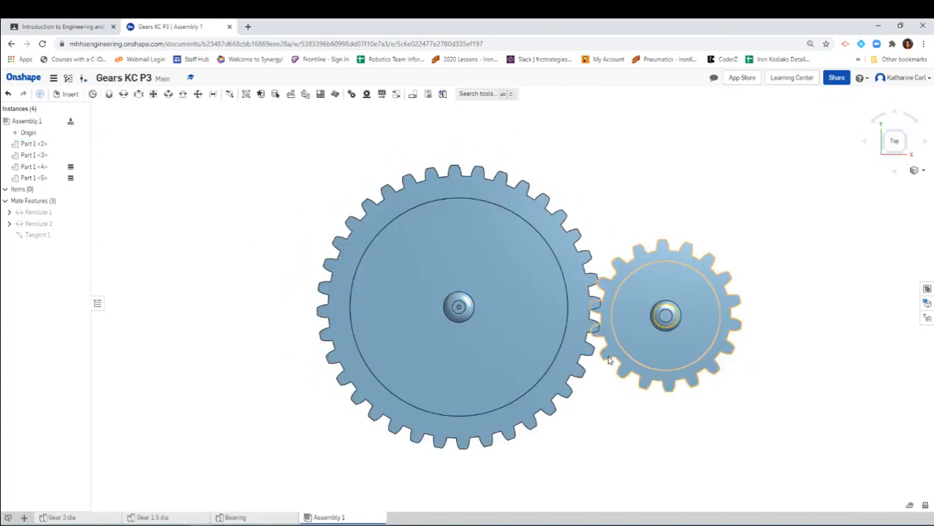
pyautogui.moveTo(613, 358); pyautogui.dragTo(605, 344)
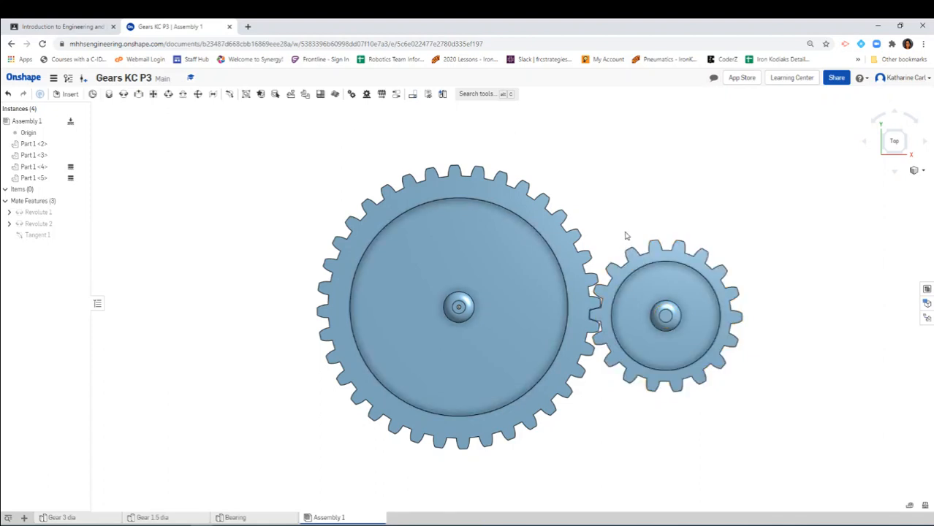
# Try a gear relation between the small gear's and the large gear's revolute mates with a ratio of 35/18.
pyautogui.click(353, 95)
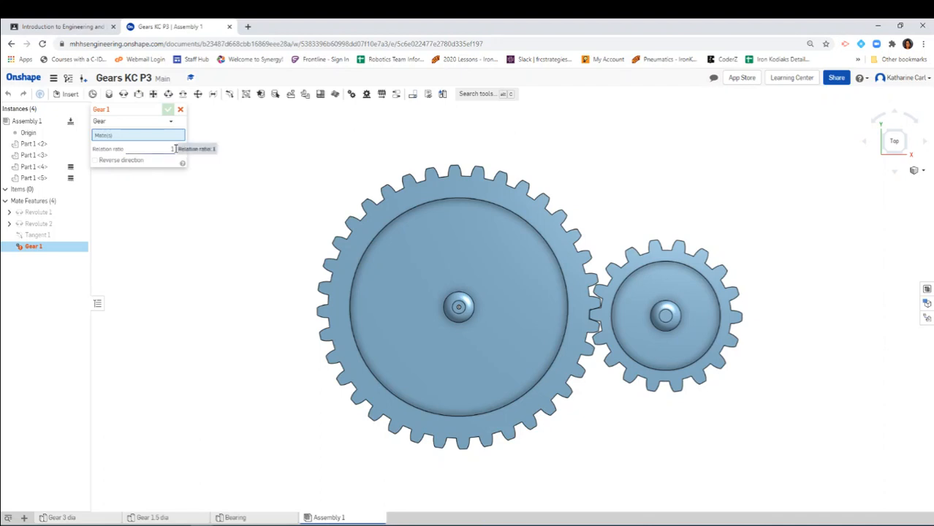
pyautogui.click(34, 223)
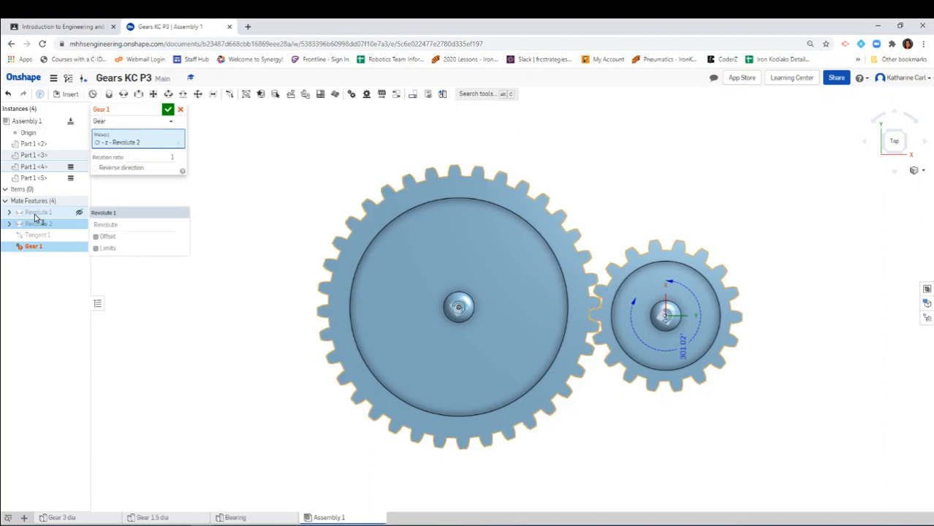
pyautogui.click(35, 213)
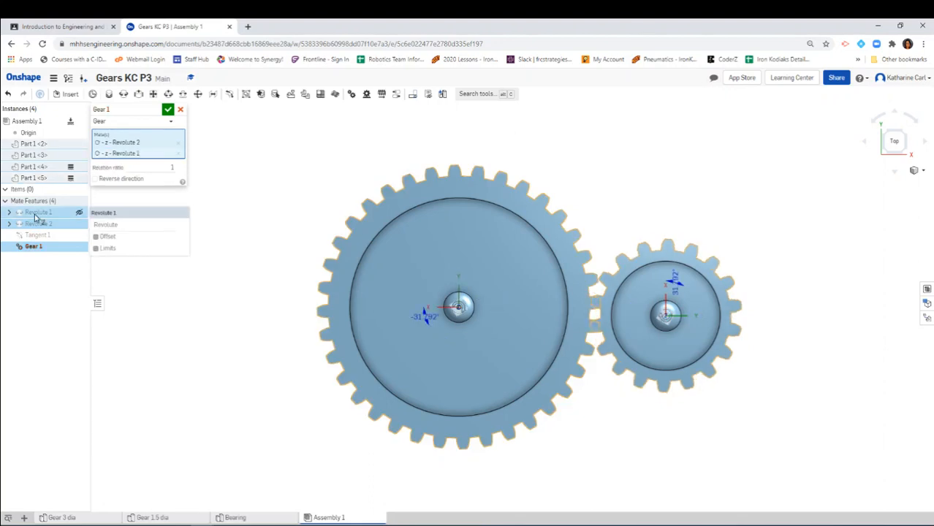
pyautogui.click(172, 168)
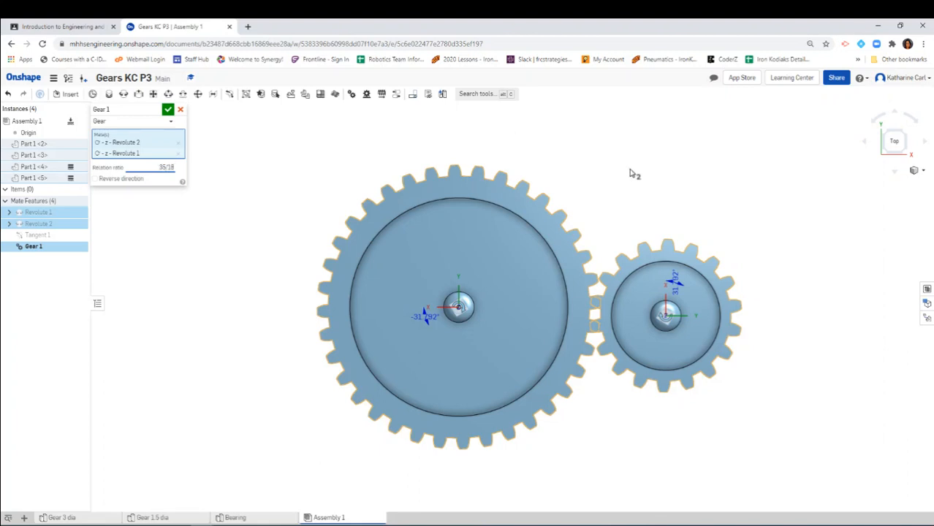
pyautogui.click(168, 110)
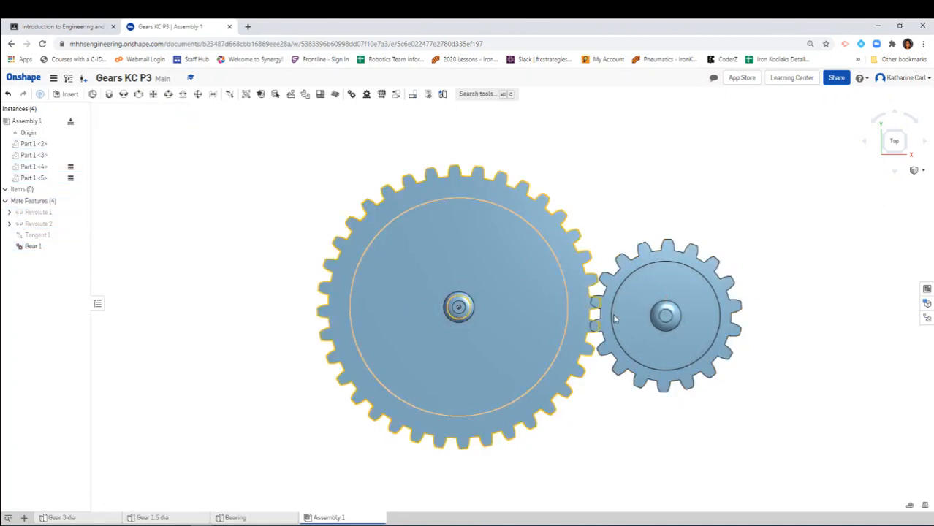
# Rotate the small gear to test how both gears turn together, and delete the gear relation.
pyautogui.moveTo(606, 318); pyautogui.dragTo(714, 317)
pyautogui.moveTo(790, 391); pyautogui.dragTo(775, 377, button='right')
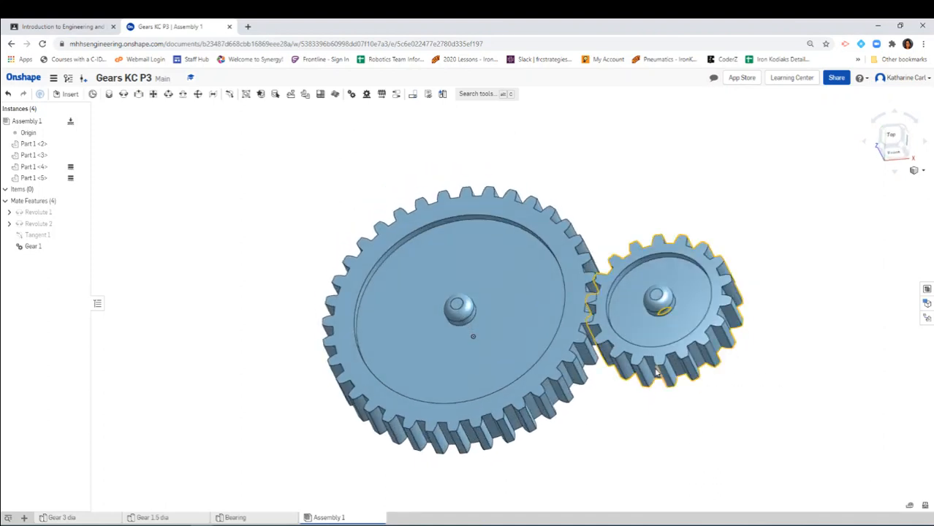
pyautogui.moveTo(652, 356); pyautogui.dragTo(644, 267)
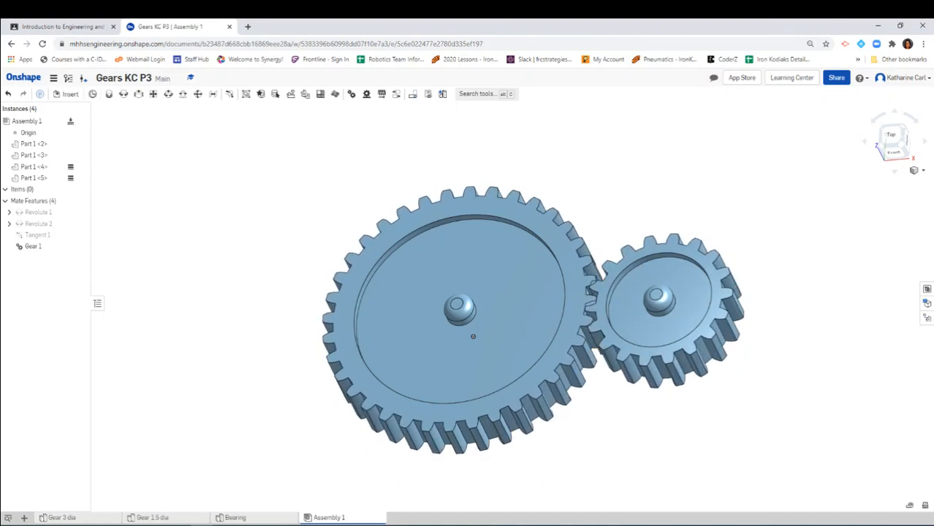
pyautogui.rightClick(32, 248)
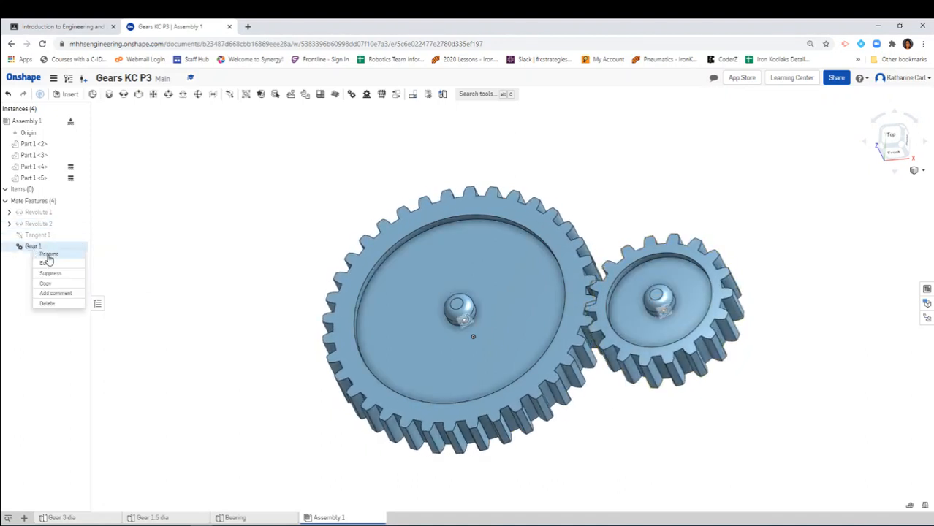
pyautogui.click(47, 303)
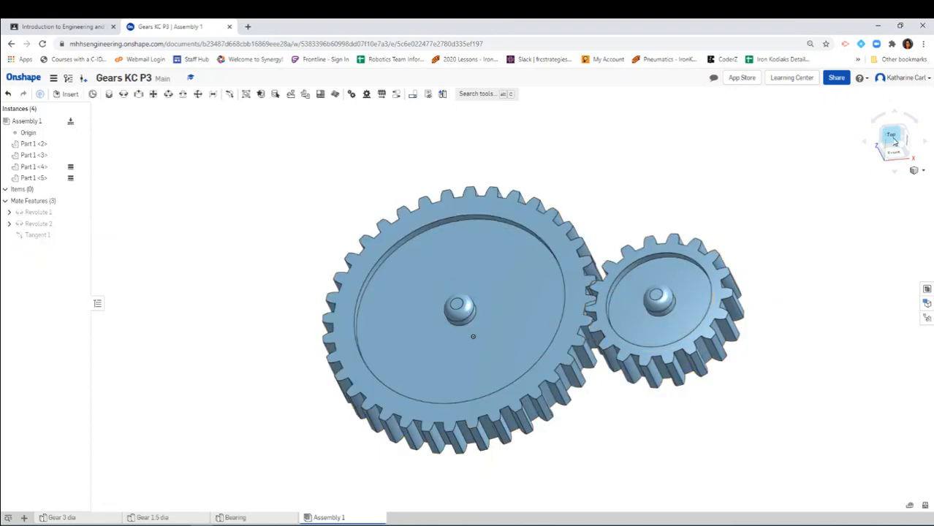
# View the assembly from the top and turn both gears until the small gear's teeth sit between the large gear's teeth.
pyautogui.click(893, 138)
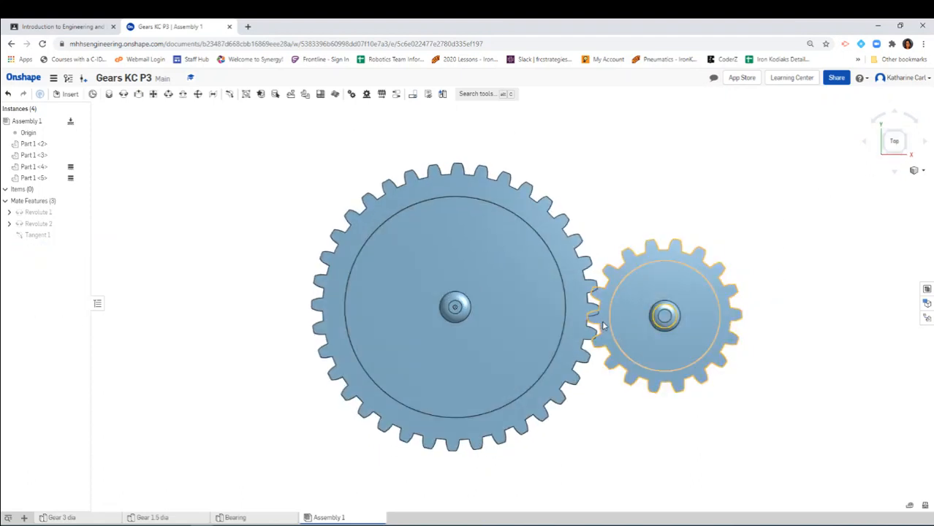
pyautogui.moveTo(603, 322); pyautogui.dragTo(606, 325)
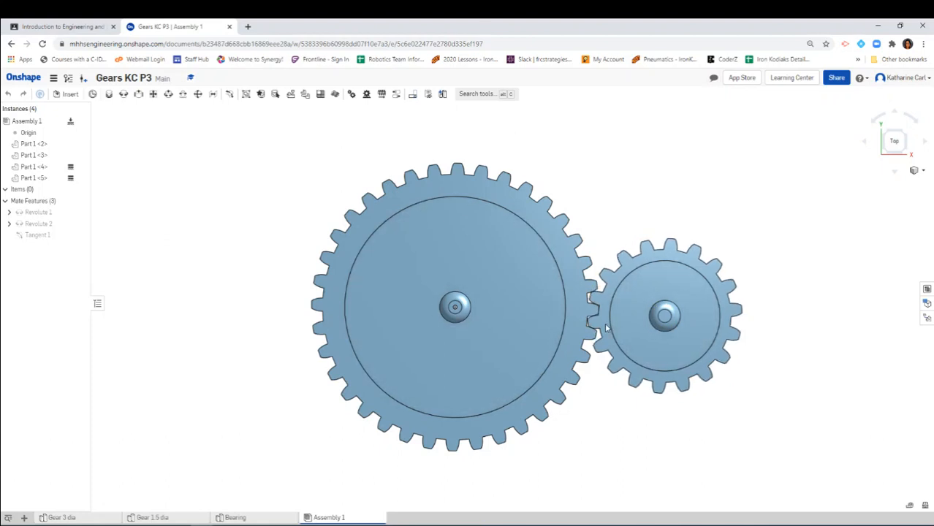
pyautogui.moveTo(568, 354); pyautogui.dragTo(562, 363)
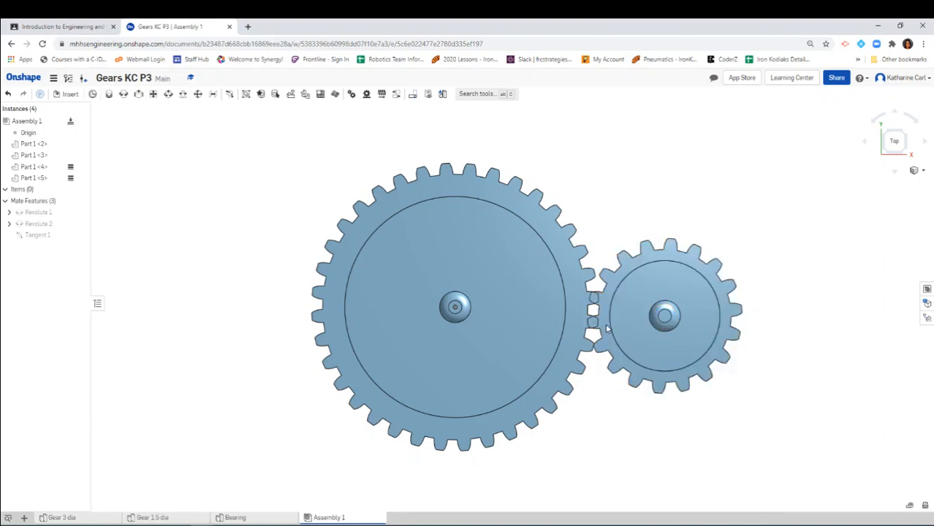
pyautogui.moveTo(606, 328); pyautogui.dragTo(608, 324)
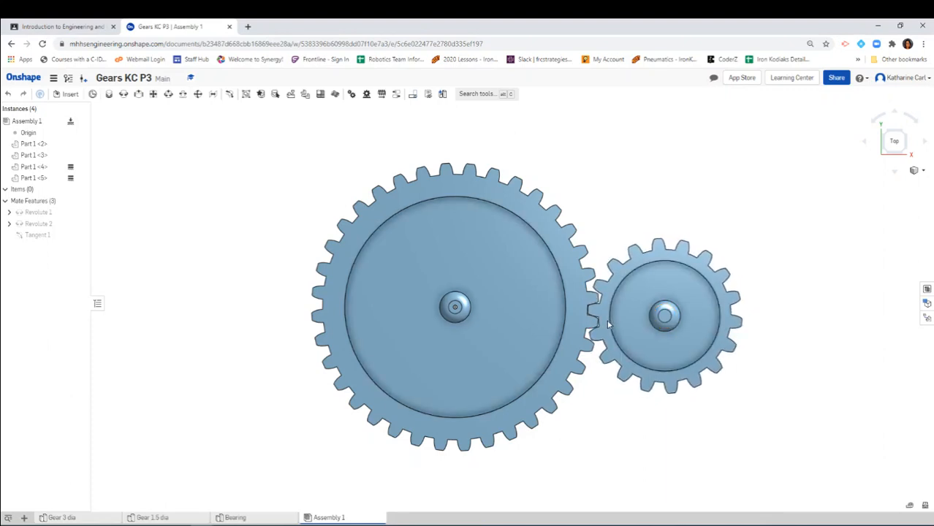
pyautogui.click(352, 94)
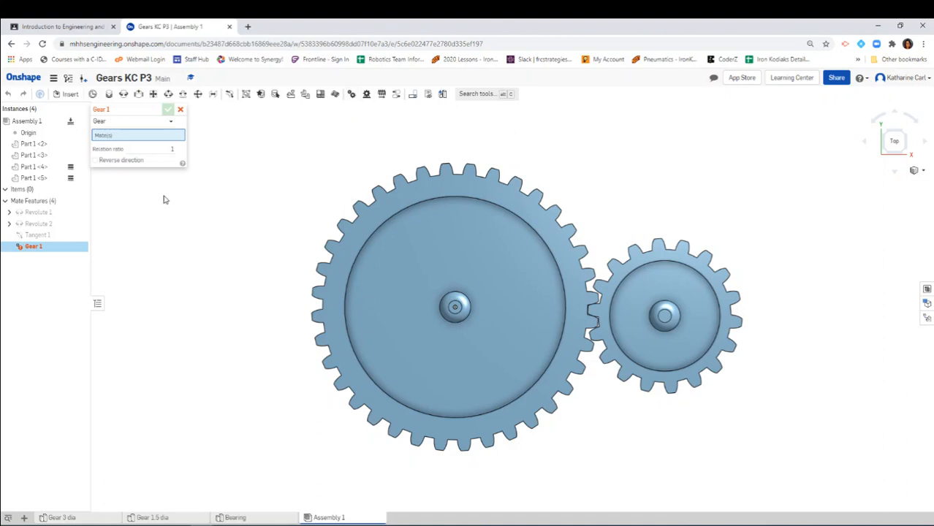
pyautogui.click(173, 149)
pyautogui.click(180, 110)
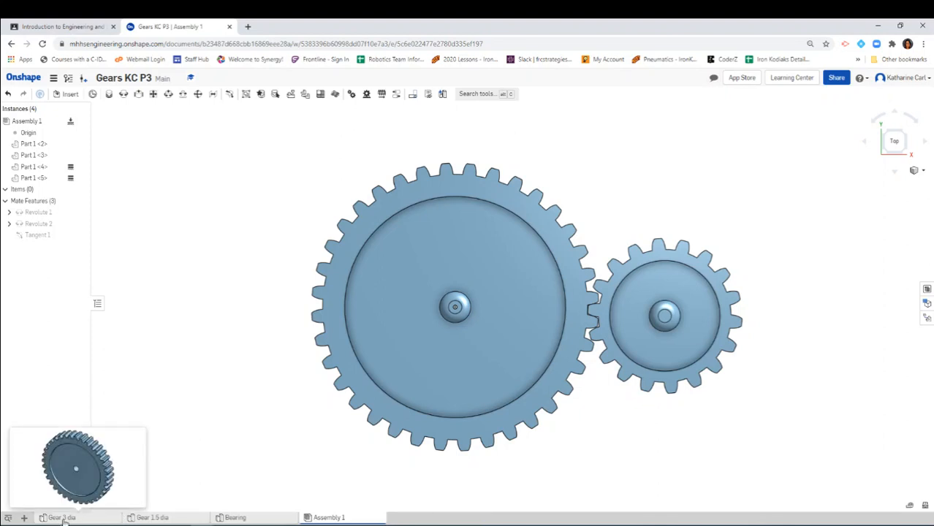
pyautogui.moveTo(155, 521)
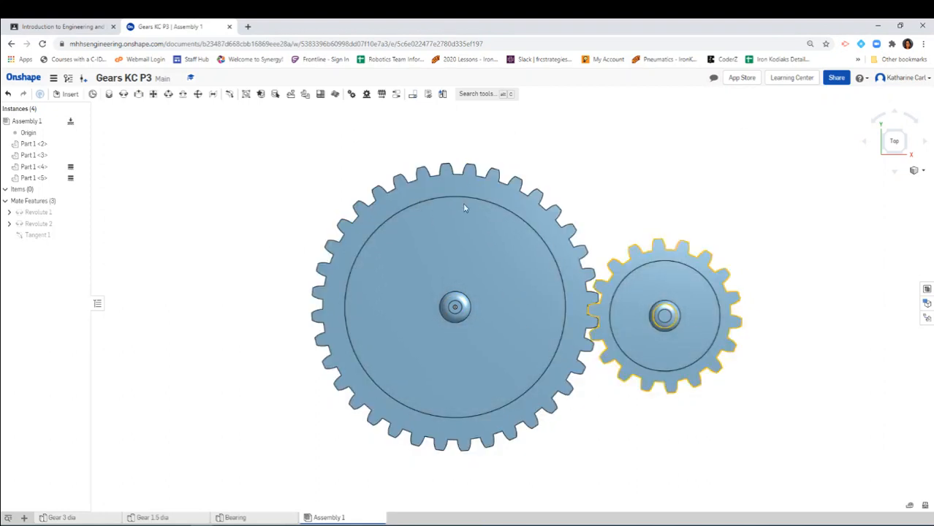
# Add a gear relation between Revolute 1 and Revolute 2 with a ratio of 35/18, and rotate the small gear to test it.
pyautogui.click(352, 96)
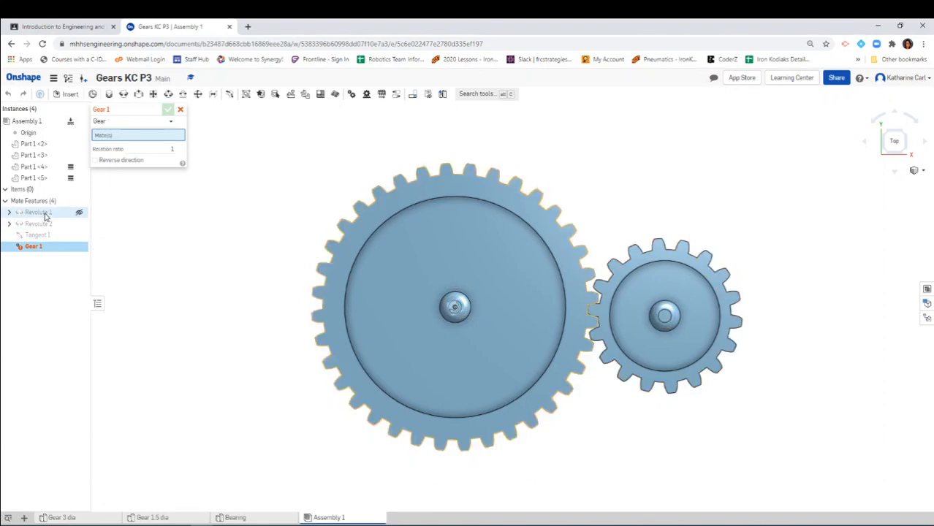
pyautogui.click(45, 213)
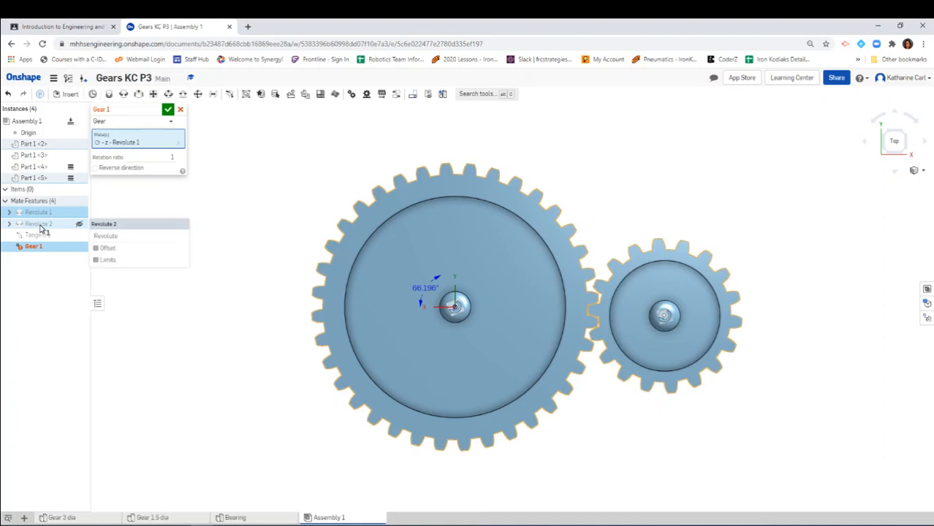
pyautogui.click(40, 224)
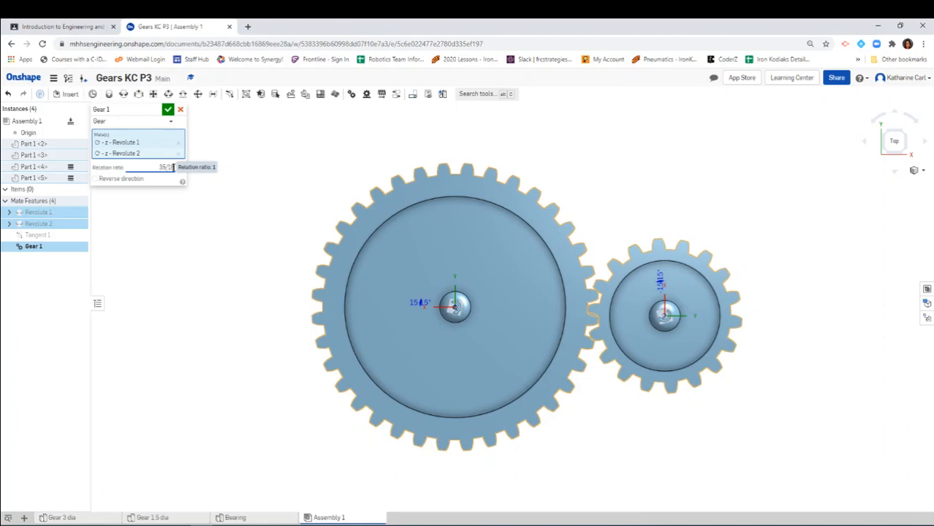
pyautogui.click(168, 111)
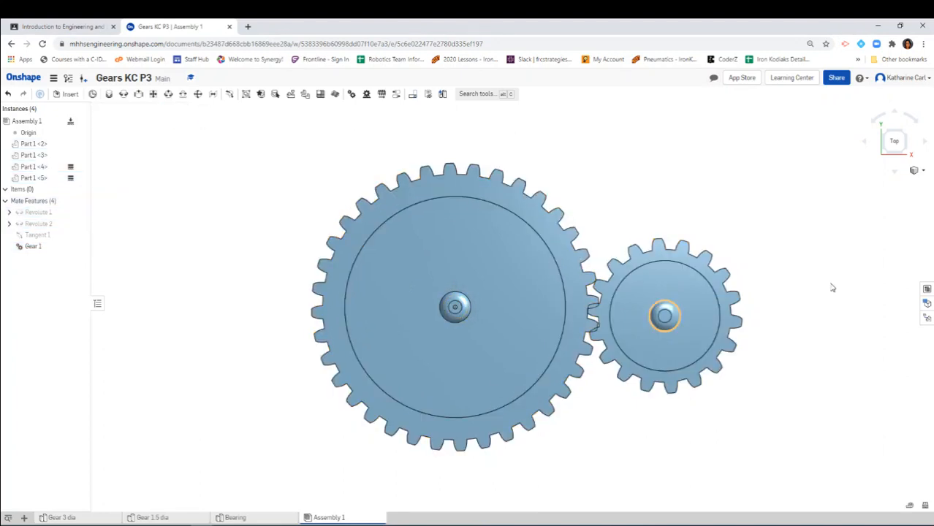
pyautogui.moveTo(834, 338); pyautogui.dragTo(817, 309, button='right')
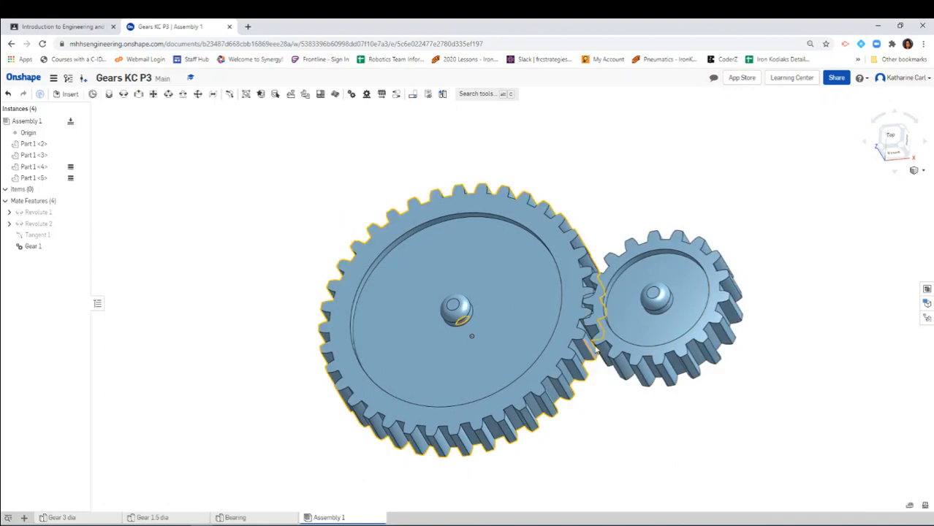
pyautogui.moveTo(613, 342); pyautogui.dragTo(670, 282)
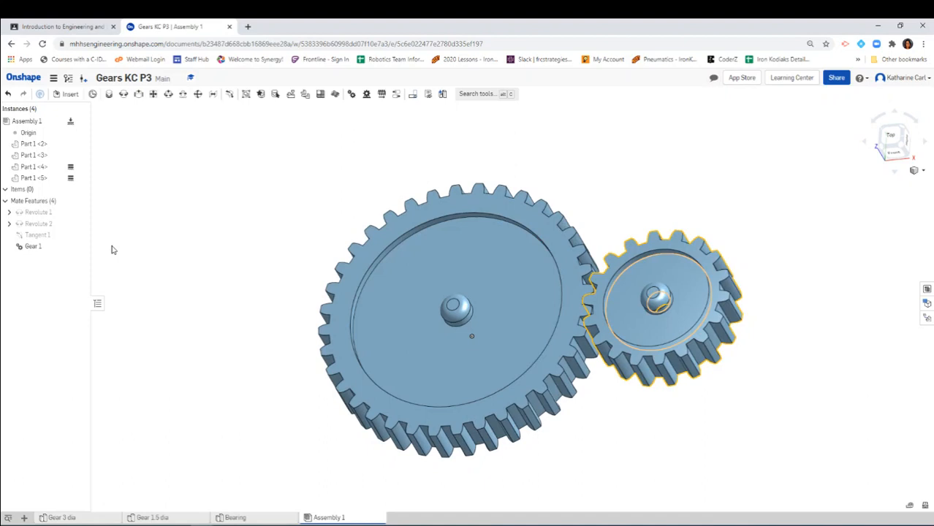
# Try the gear relation with reversed direction by rotating the small gear, and restore the original direction.
pyautogui.doubleClick(32, 248)
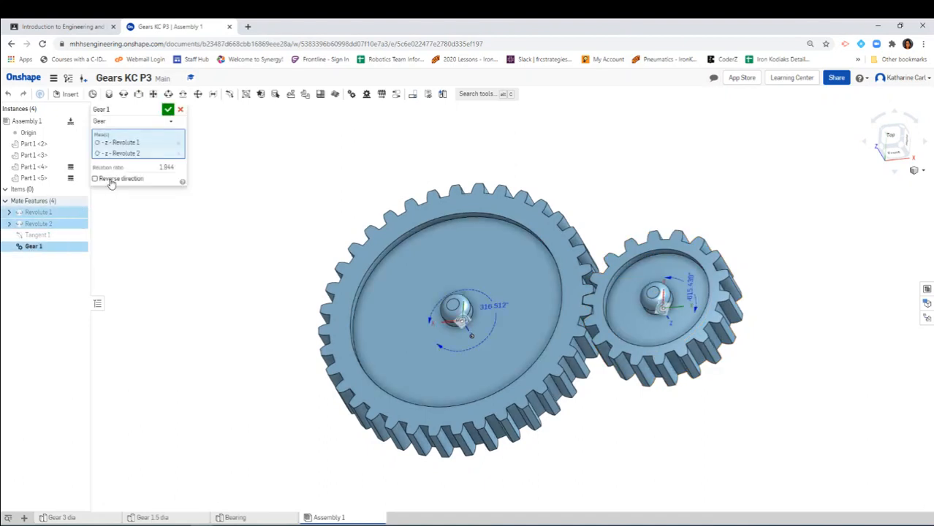
pyautogui.click(110, 181)
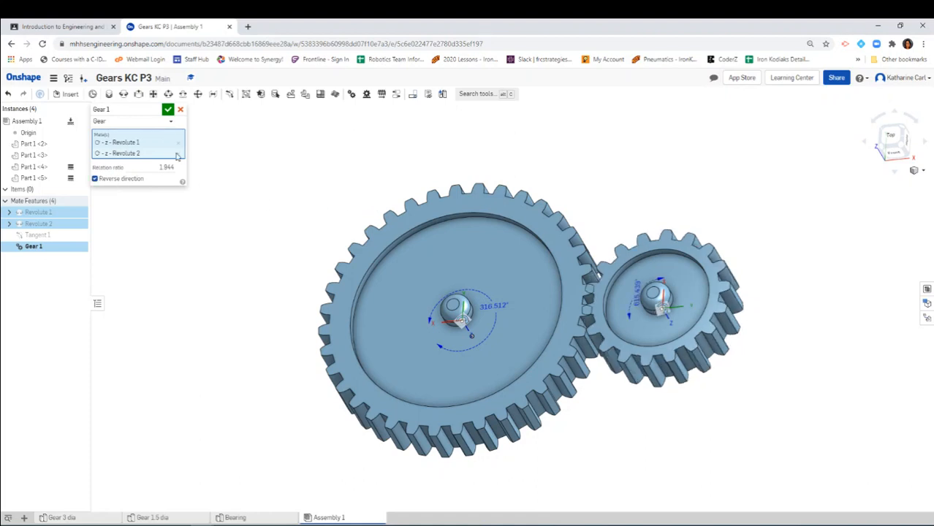
pyautogui.click(167, 109)
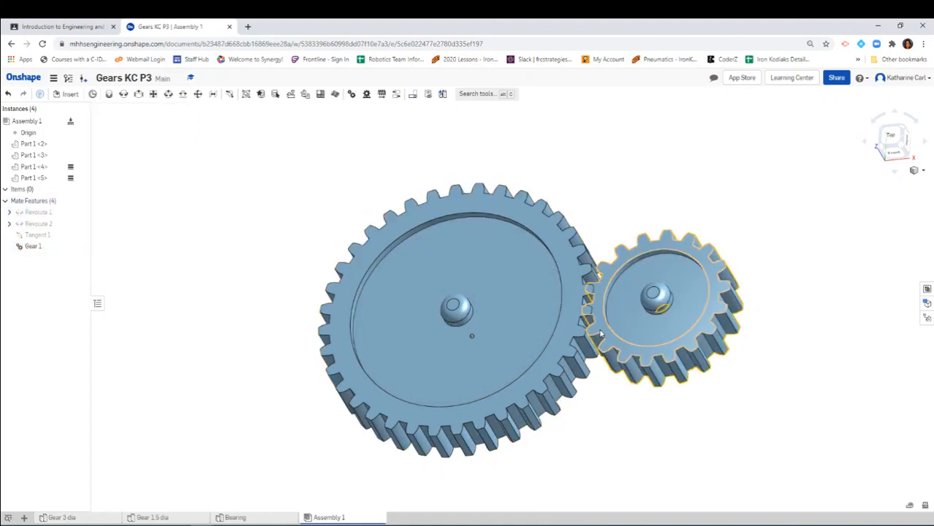
pyautogui.moveTo(600, 331); pyautogui.dragTo(690, 357)
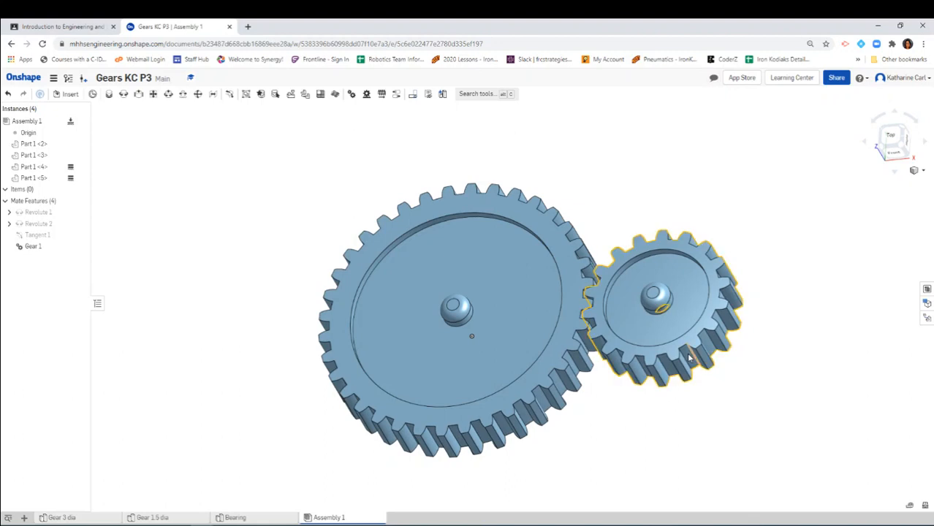
pyautogui.doubleClick(33, 247)
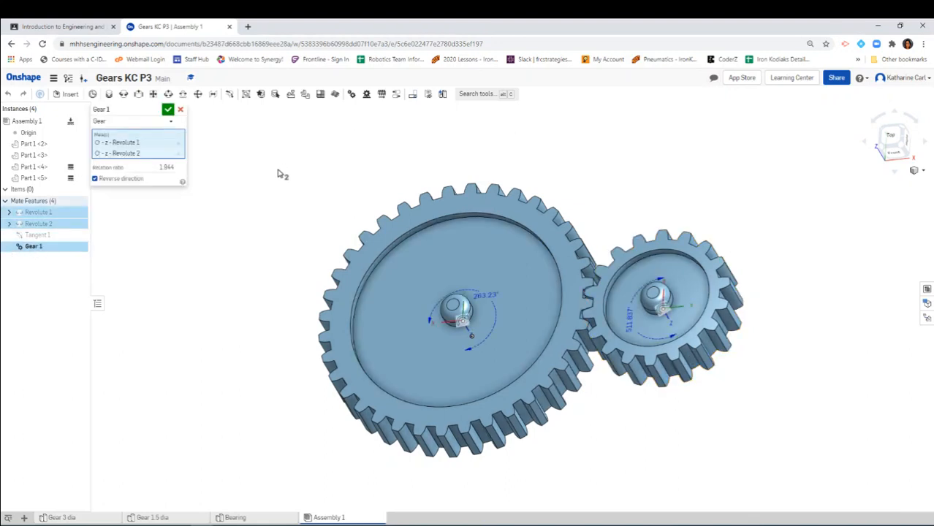
pyautogui.click(96, 179)
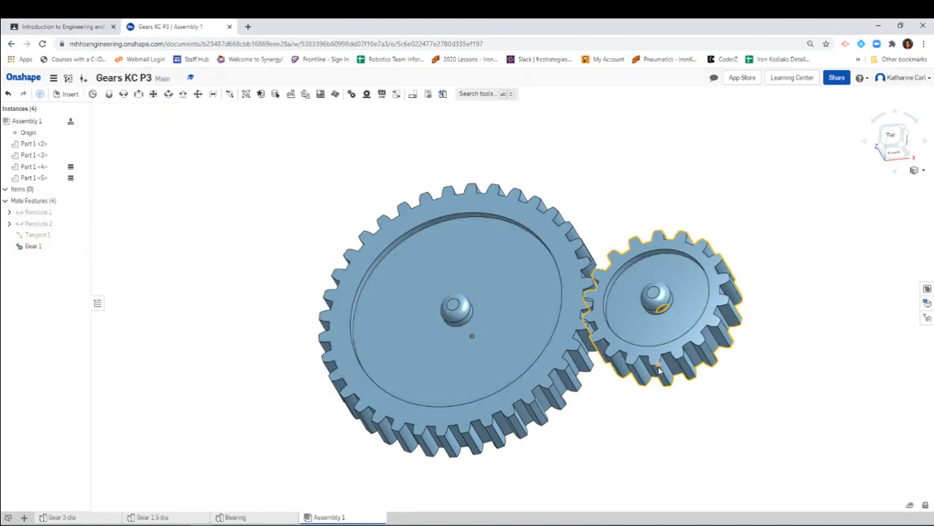
# Rotate the gears and examine how their teeth mesh from the top view and the isometric view.
pyautogui.moveTo(647, 370); pyautogui.dragTo(695, 354)
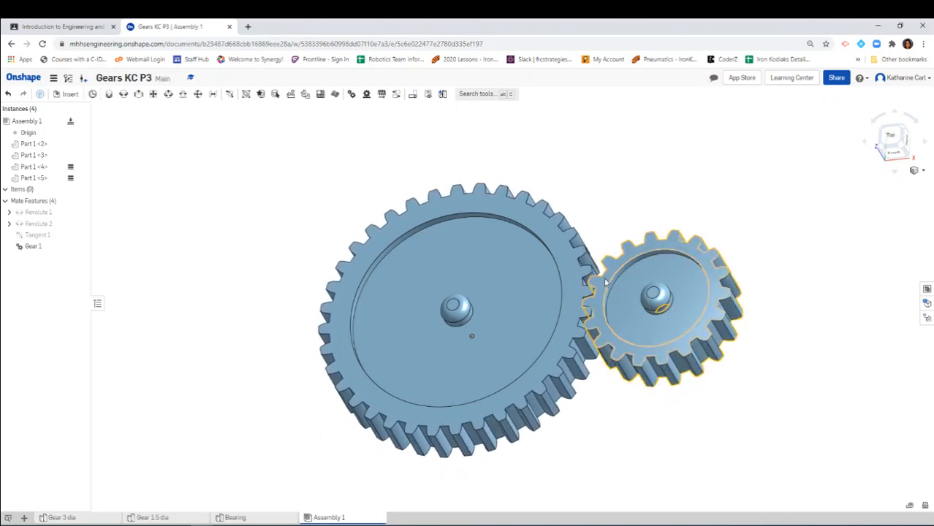
pyautogui.click(898, 141)
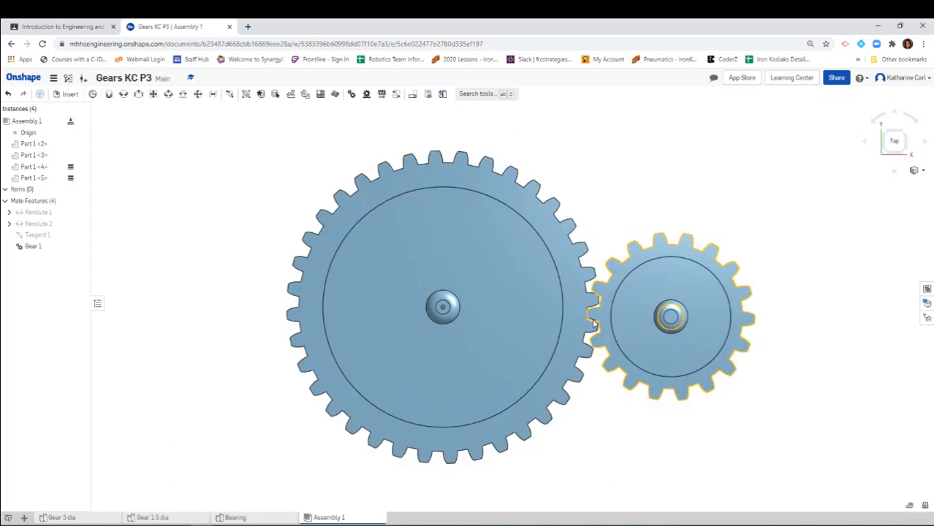
pyautogui.click(908, 155)
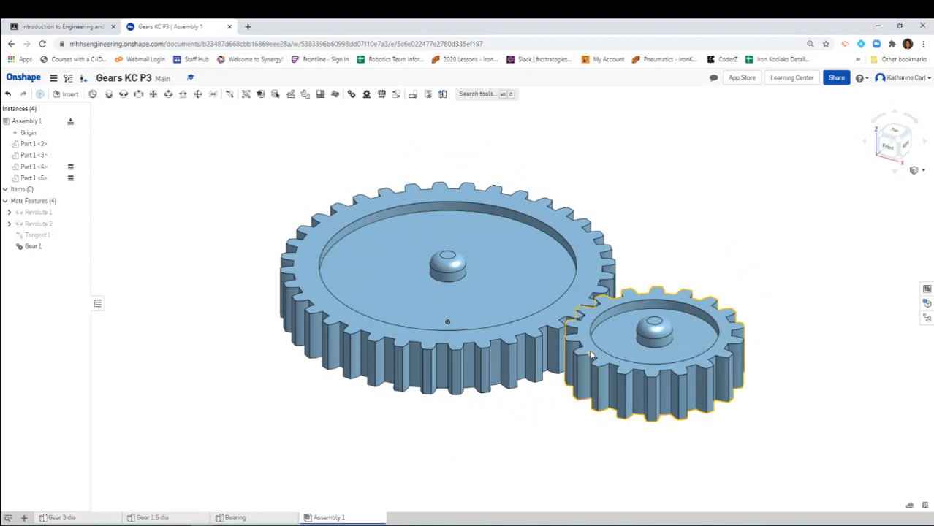
pyautogui.moveTo(586, 336); pyautogui.dragTo(615, 313)
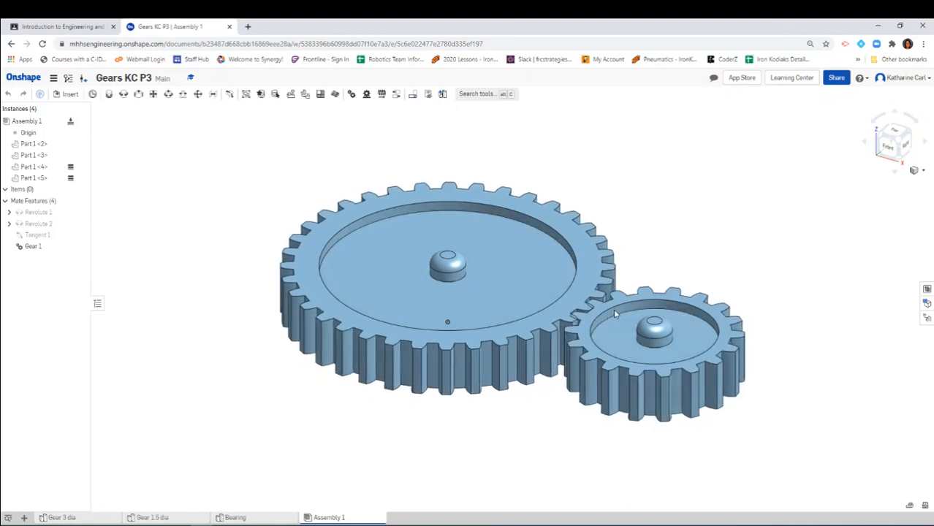
pyautogui.moveTo(455, 268); pyautogui.dragTo(453, 225)
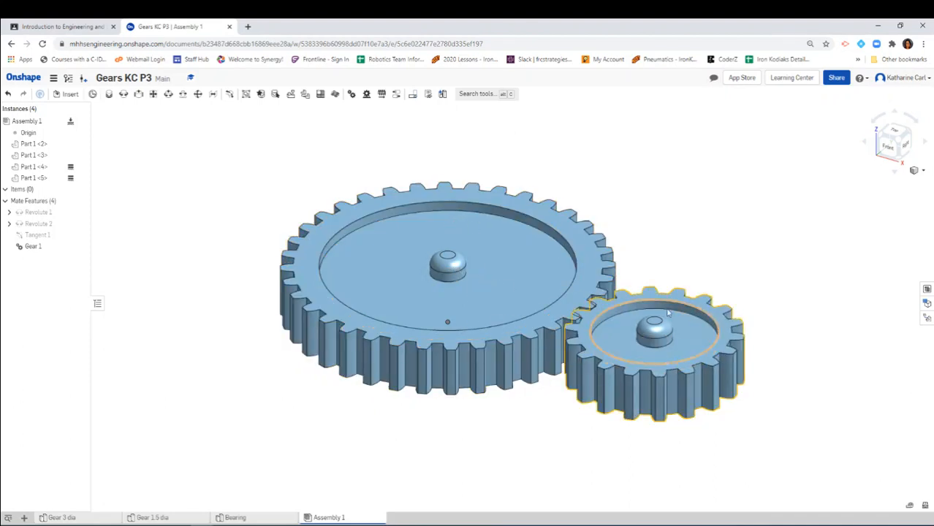
pyautogui.click(898, 135)
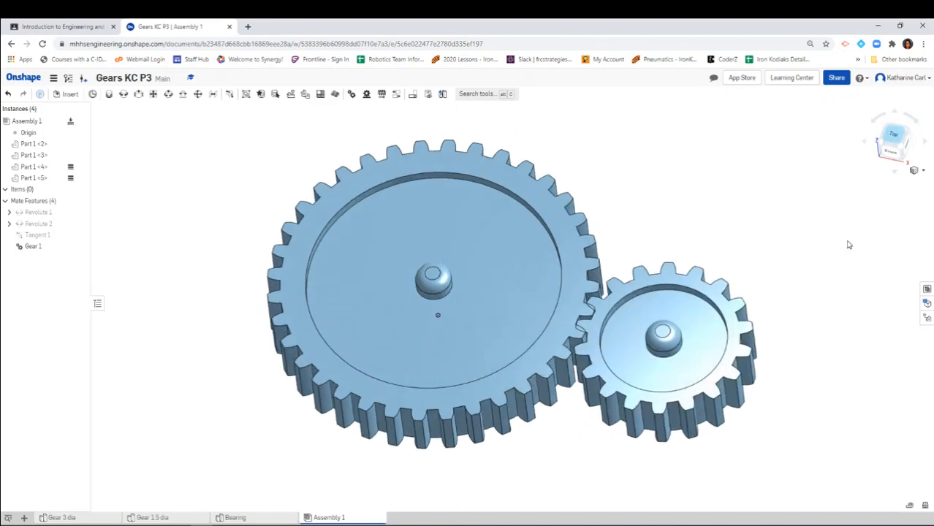
pyautogui.moveTo(660, 386)
pyautogui.mouseDown()
pyautogui.moveTo(648, 382)
pyautogui.moveTo(719, 413)
pyautogui.moveTo(744, 392)
pyautogui.moveTo(747, 340)
pyautogui.moveTo(727, 317)
pyautogui.mouseUp()
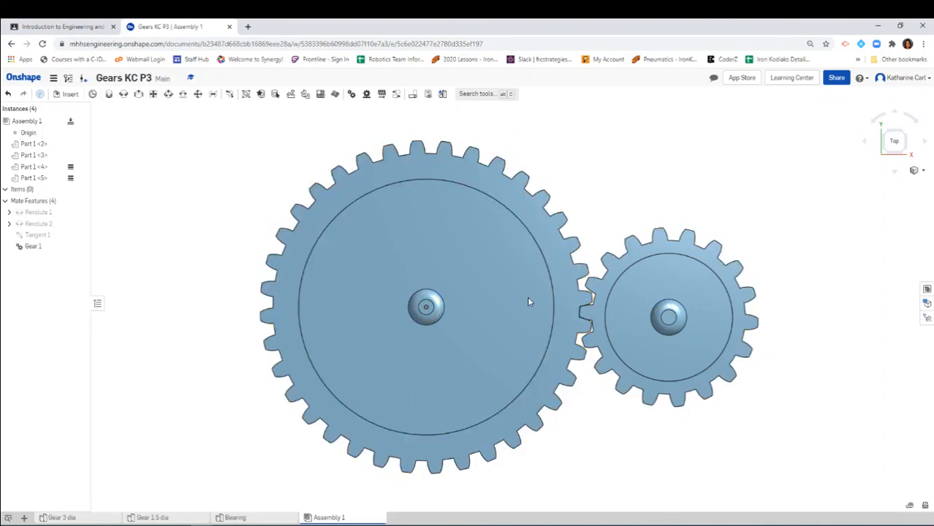
pyautogui.click(909, 155)
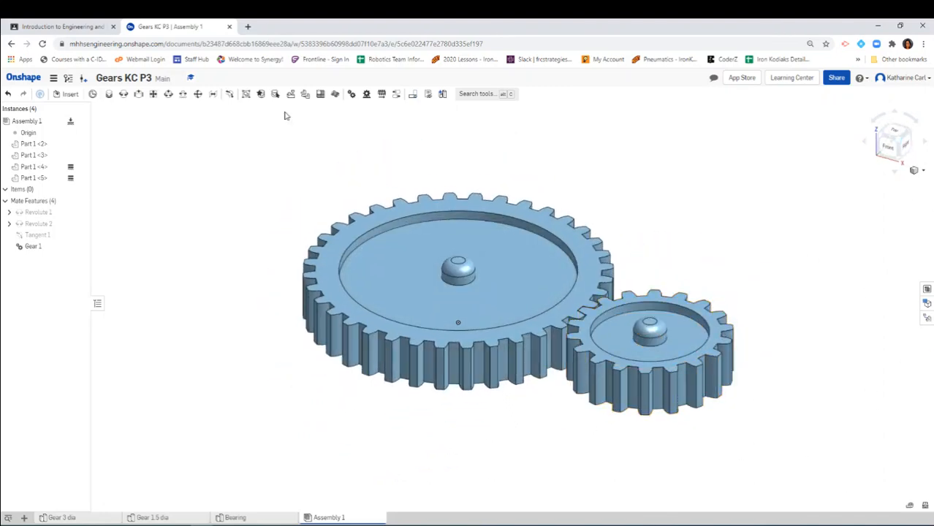